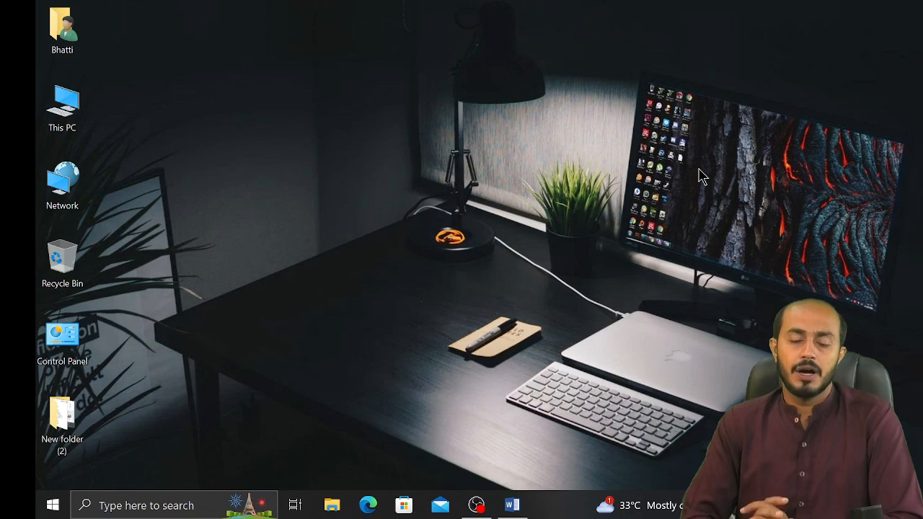
# Switch to the Word document file-sample_500kB and examine the styles used by its title and its headings.
pyautogui.hotkey('alt', 'Tab')
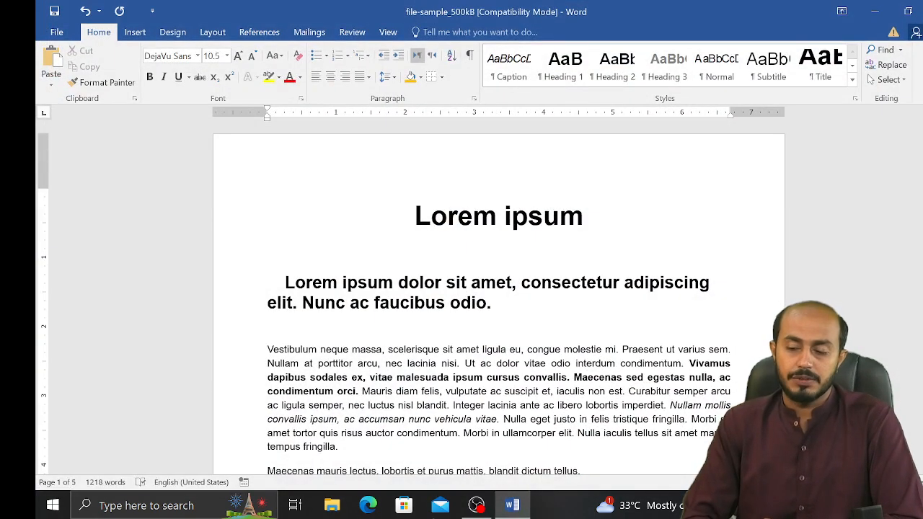
pyautogui.moveTo(922, 137); pyautogui.dragTo(910, 114)
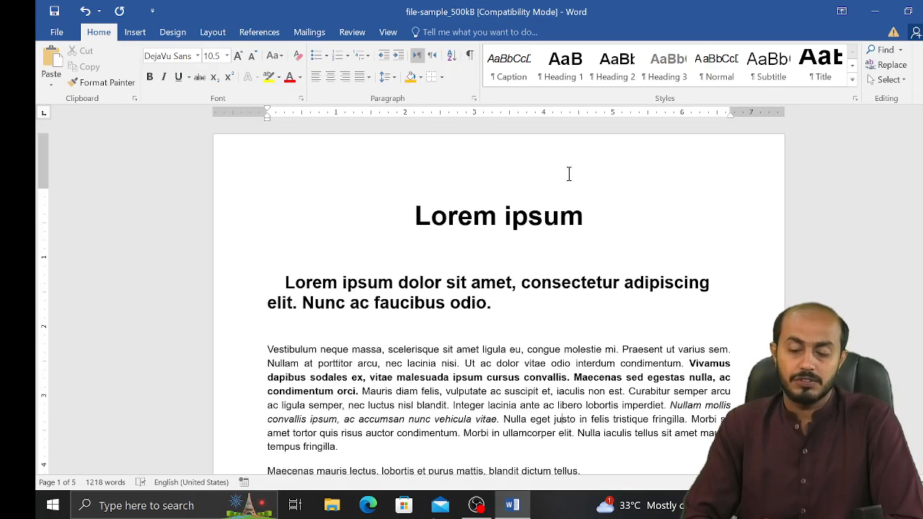
pyautogui.click(520, 210)
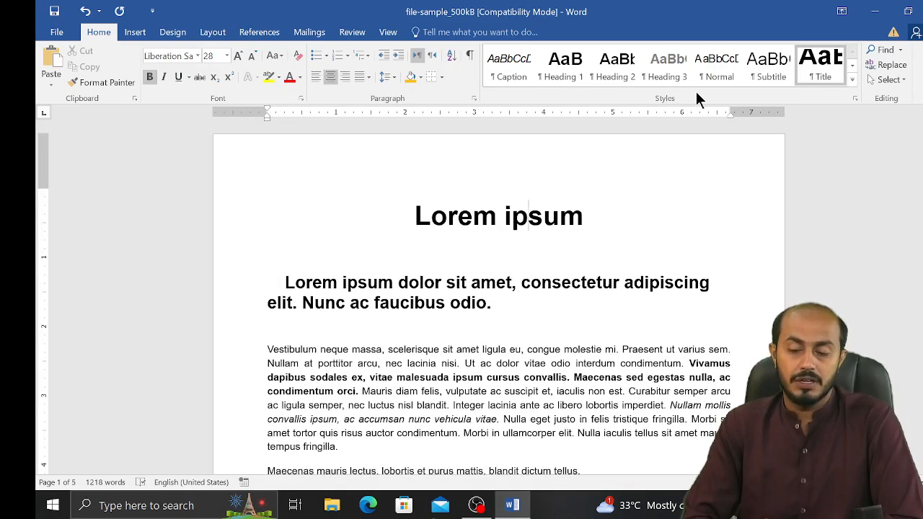
pyautogui.click(376, 287)
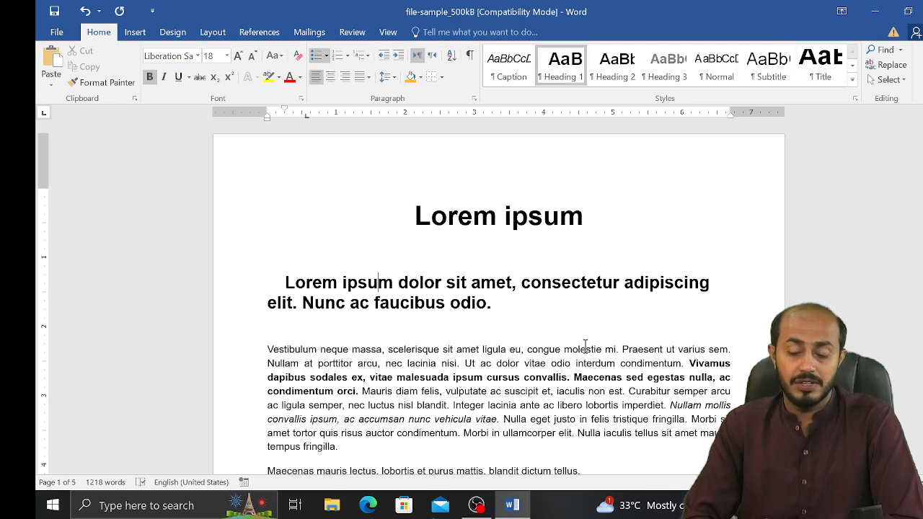
pyautogui.moveTo(922, 137); pyautogui.dragTo(922, 213)
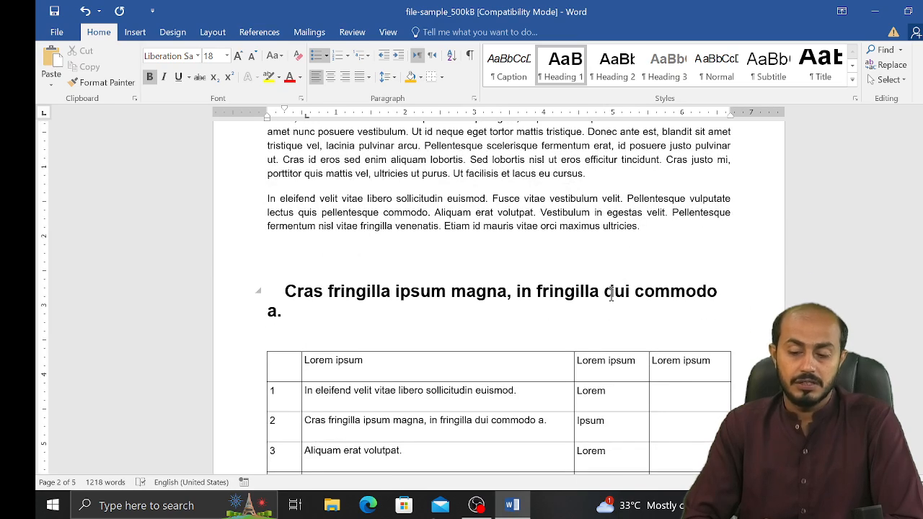
pyautogui.moveTo(922, 214); pyautogui.dragTo(922, 244)
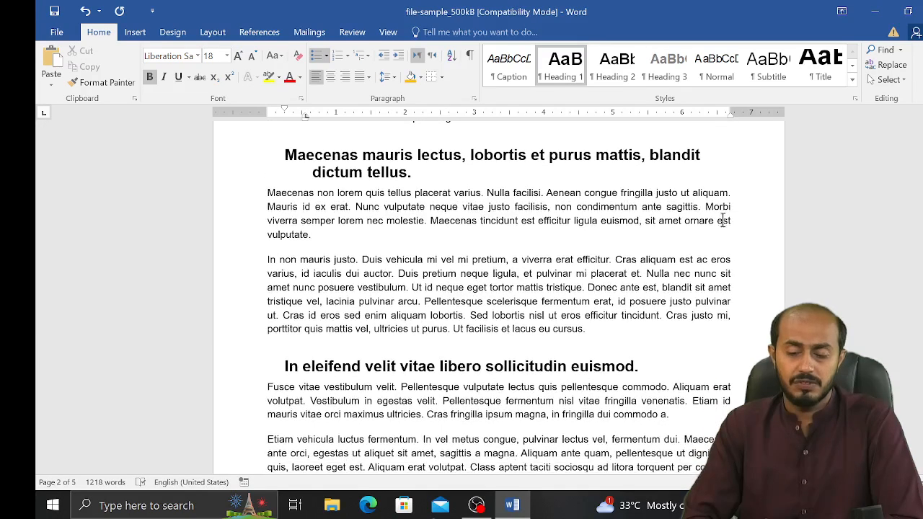
pyautogui.click(527, 156)
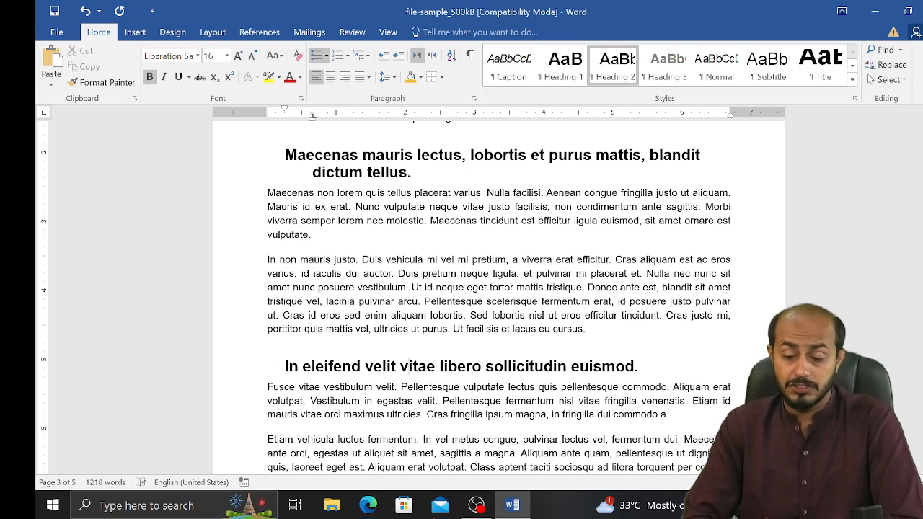
pyautogui.moveTo(922, 272); pyautogui.dragTo(922, 141)
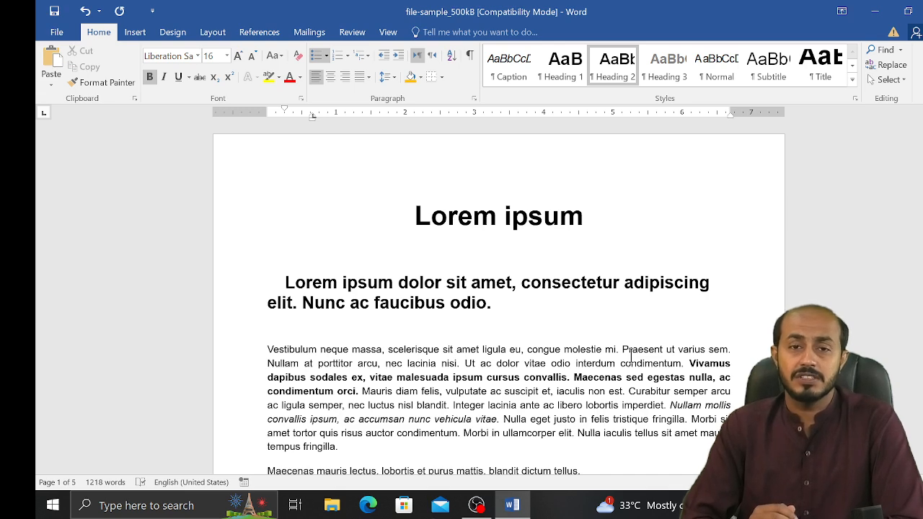
# Search the whole document for a person's first name.
pyautogui.hotkey('ctrl', 'f')
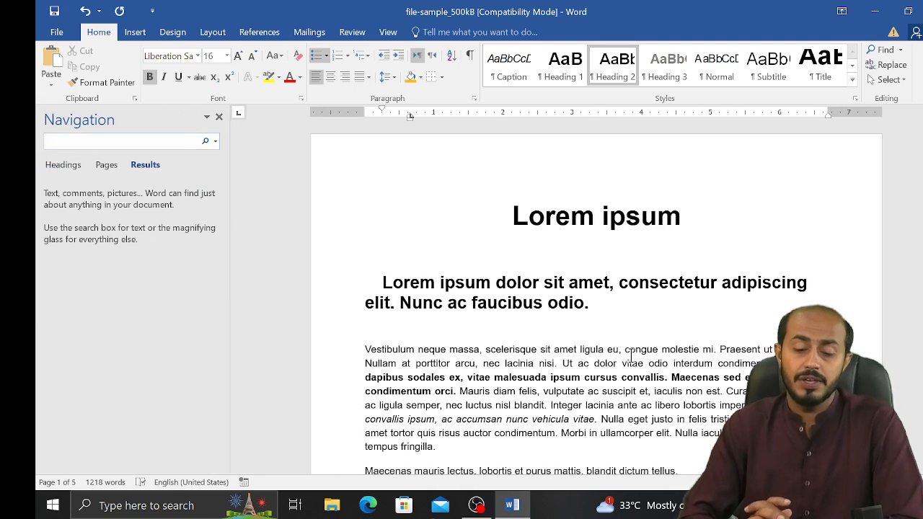
pyautogui.write('rizwan')
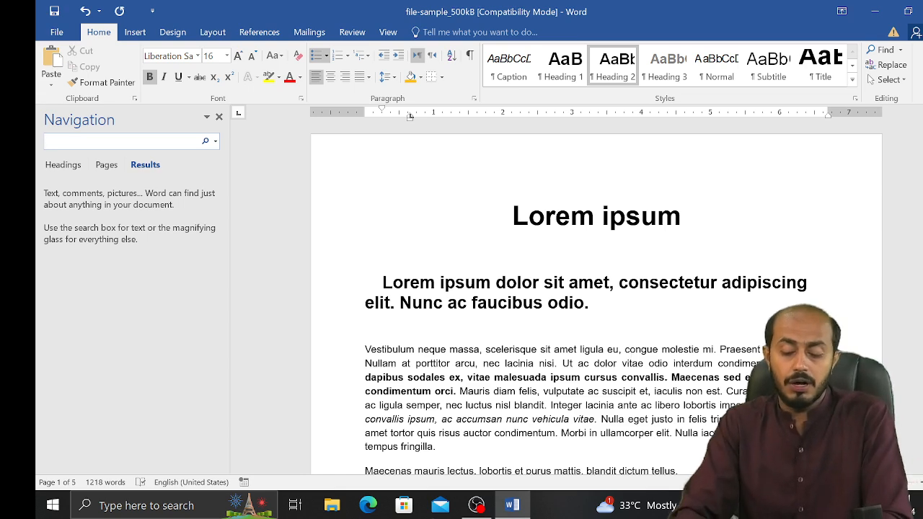
pyautogui.scroll(-20, 507, 446)
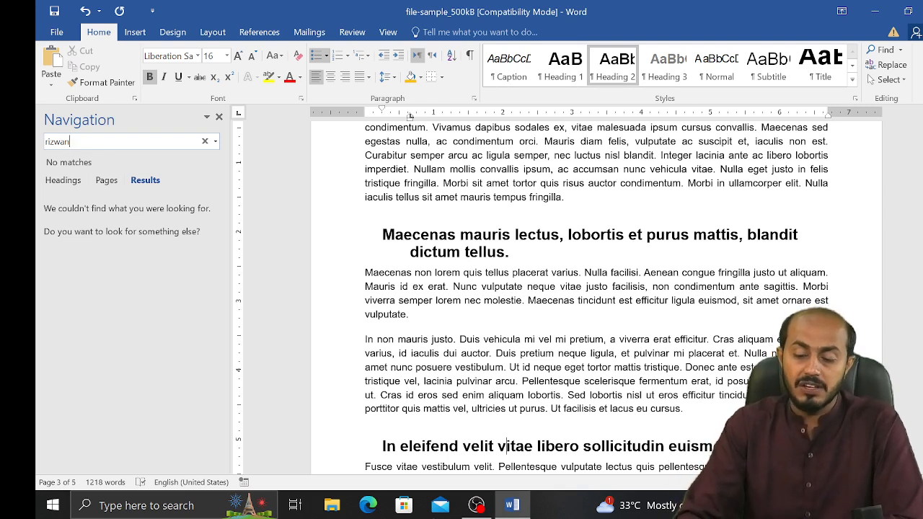
# Search the document for "id" instead, review the matches in the text, and close the search pane.
pyautogui.press('BackSpace')
pyautogui.press('BackSpace')
pyautogui.press('BackSpace')
pyautogui.press('BackSpace')
pyautogui.press('BackSpace')
pyautogui.press('BackSpace')
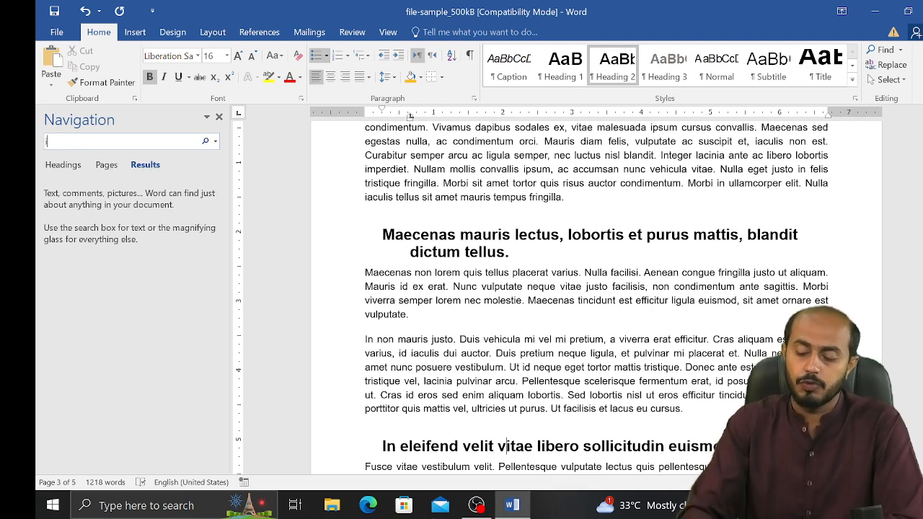
pyautogui.write('id')
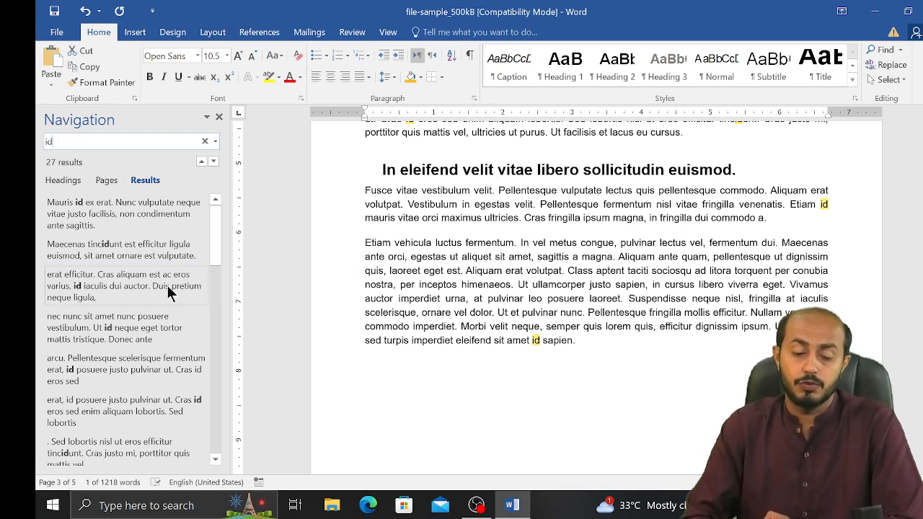
pyautogui.moveTo(215, 251); pyautogui.dragTo(218, 213)
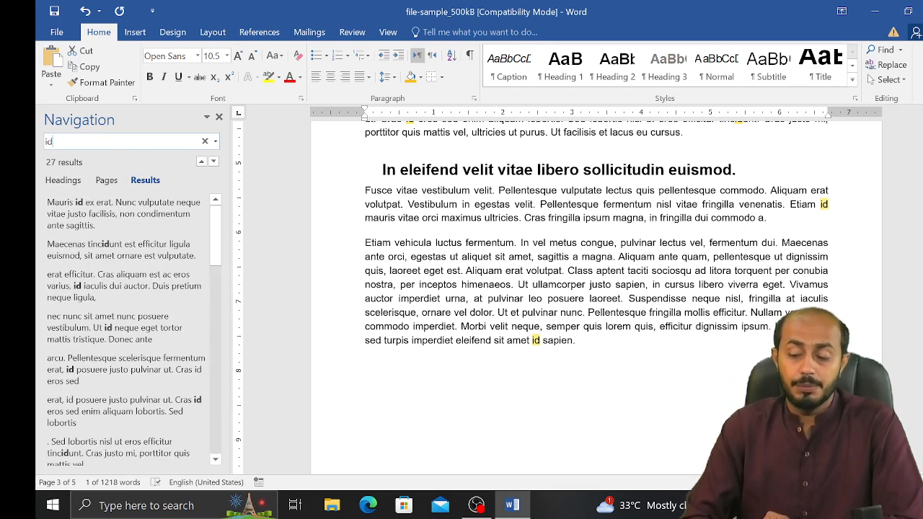
pyautogui.moveTo(922, 297); pyautogui.dragTo(922, 166)
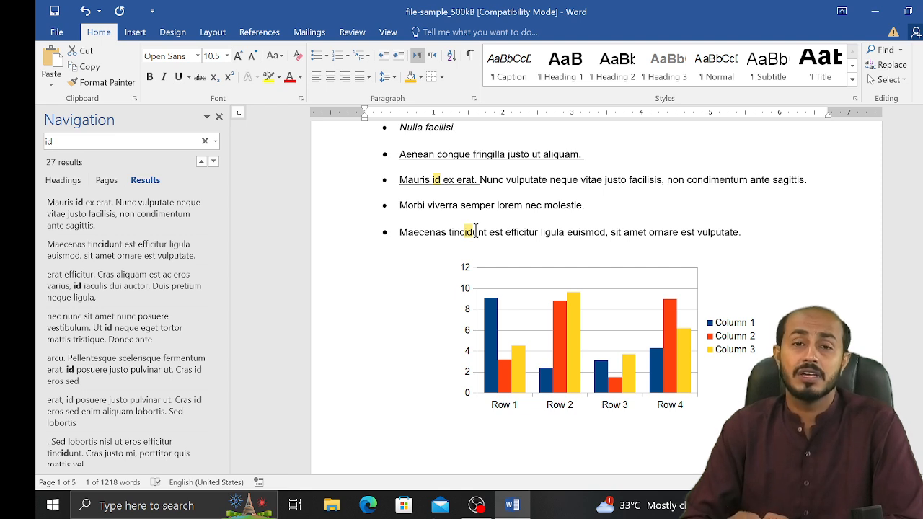
pyautogui.click(219, 118)
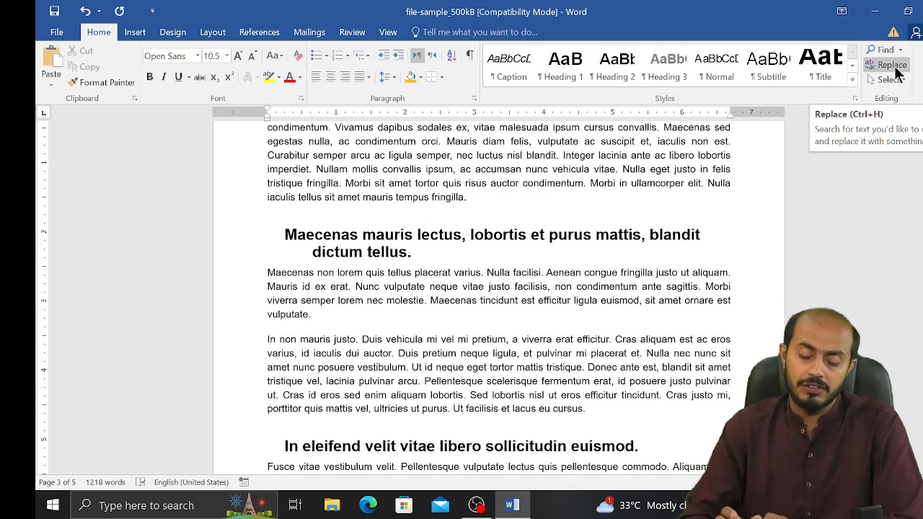
# Restrict the Find and Replace search for "id" to whole words only and step through its matches.
pyautogui.click(895, 66)
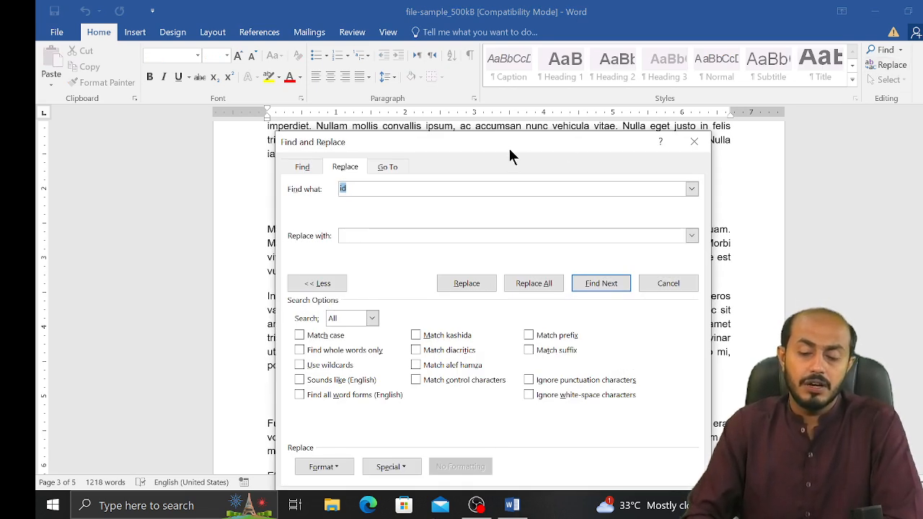
pyautogui.moveTo(510, 150); pyautogui.dragTo(510, 81)
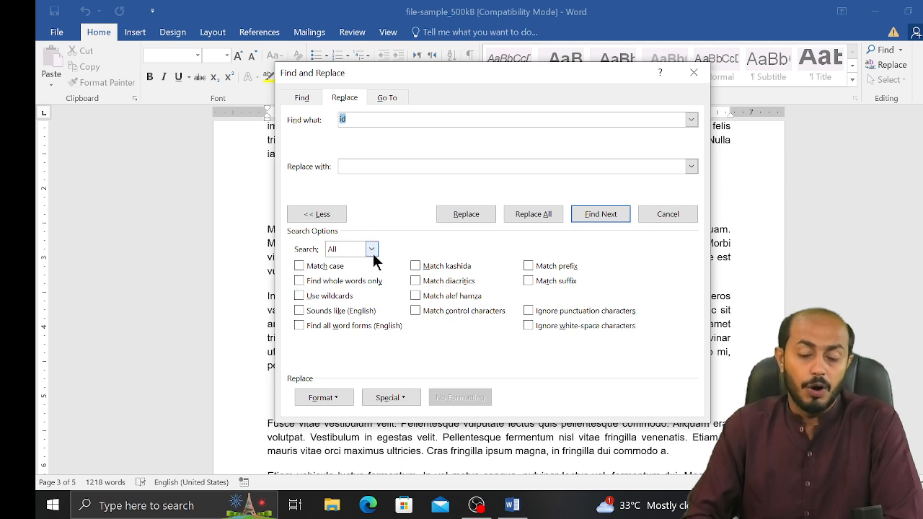
pyautogui.click(318, 215)
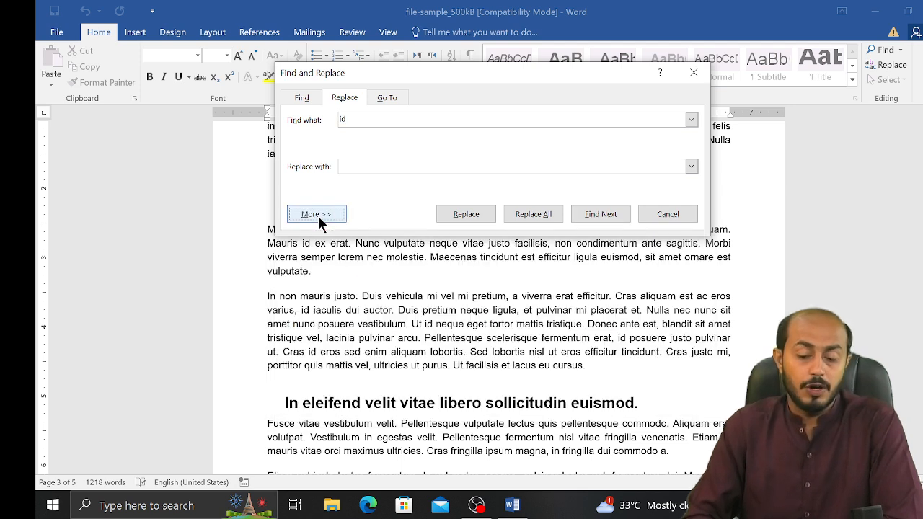
pyautogui.click(318, 215)
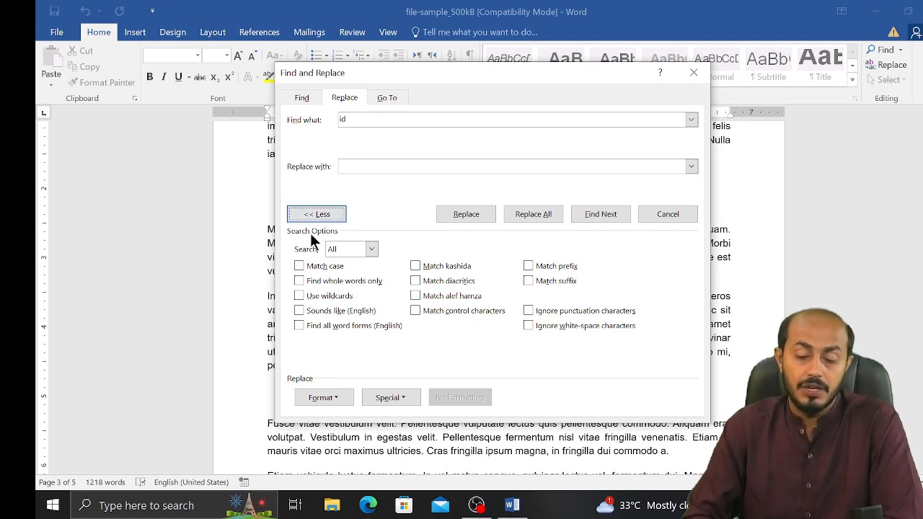
pyautogui.click(300, 281)
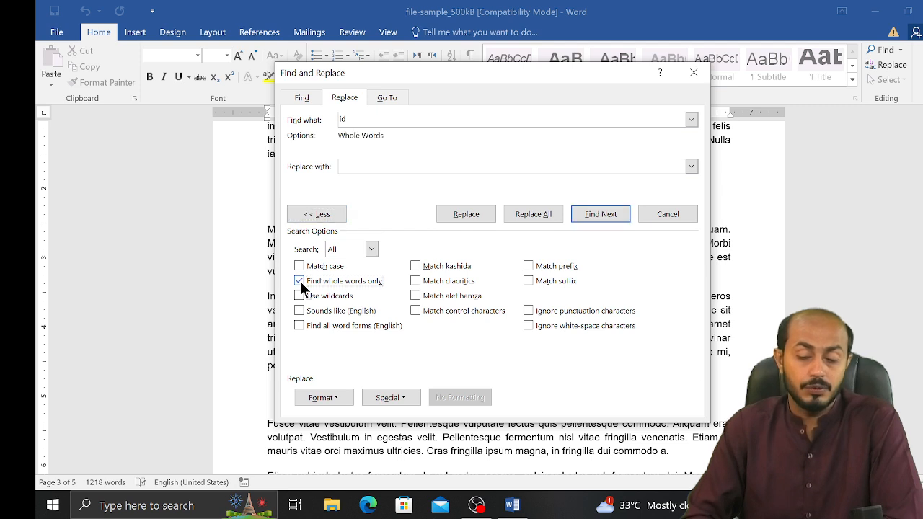
pyautogui.click(596, 214)
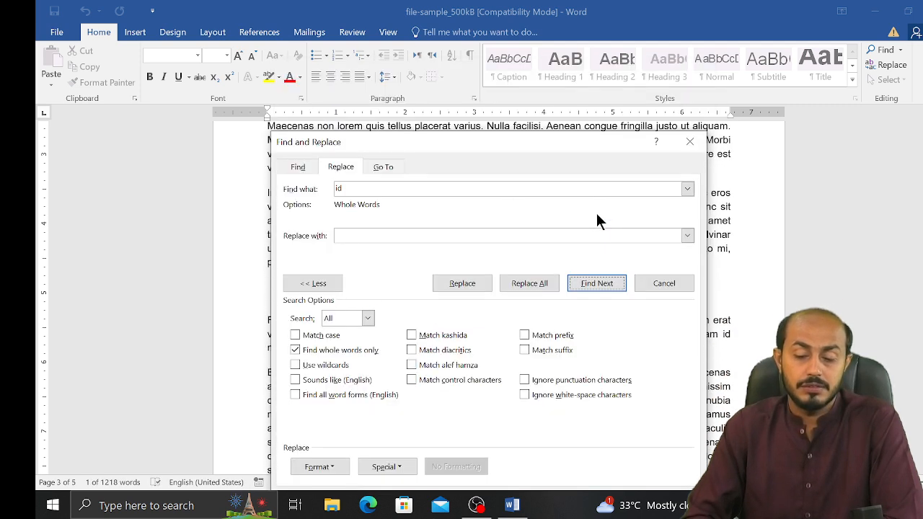
pyautogui.click(590, 281)
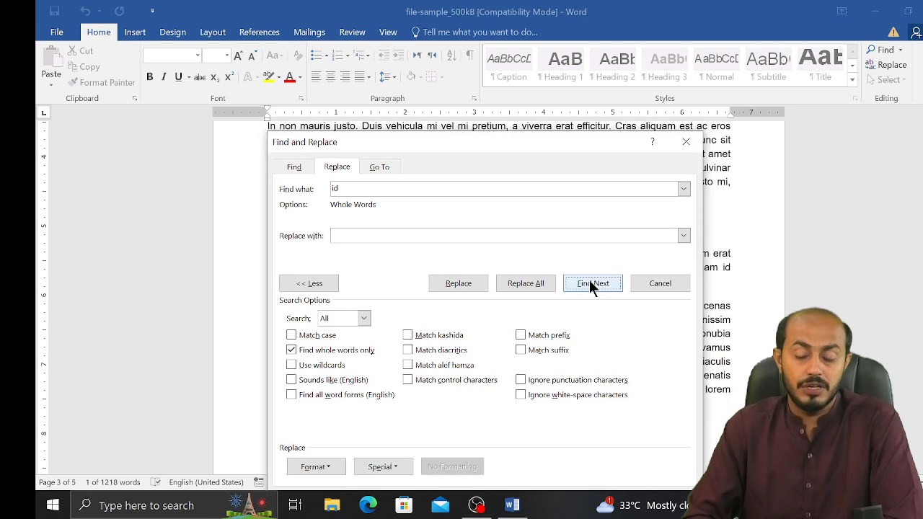
# Apply Reading Highlight to all whole-word matches of "id", close the dialog, and review the highlighted words.
pyautogui.click(291, 168)
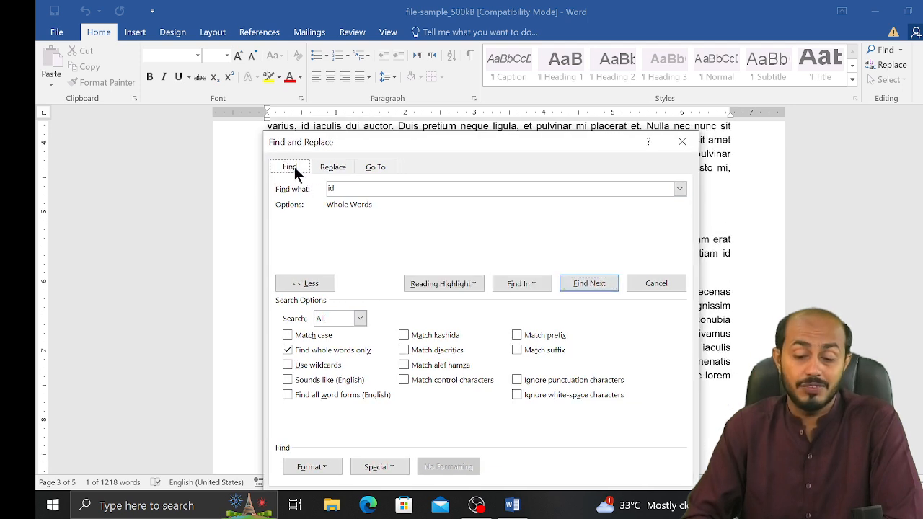
pyautogui.click(525, 286)
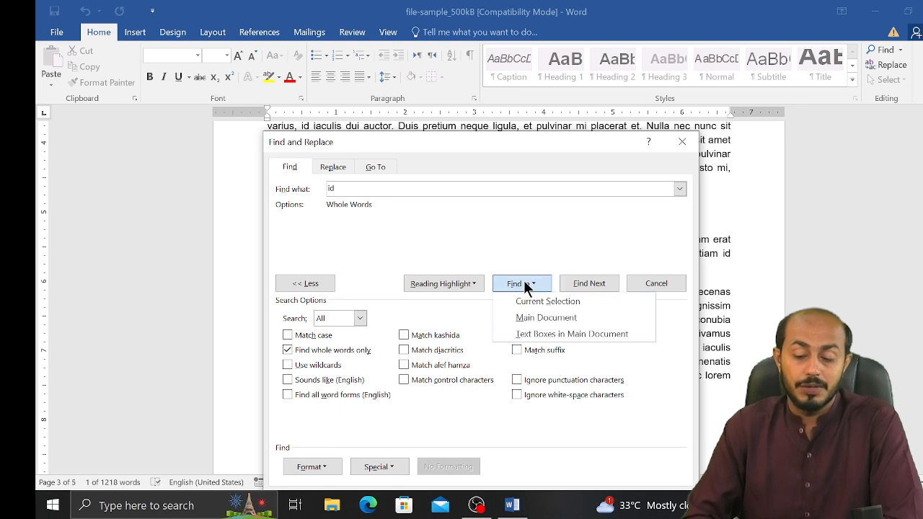
pyautogui.click(450, 282)
pyautogui.click(451, 301)
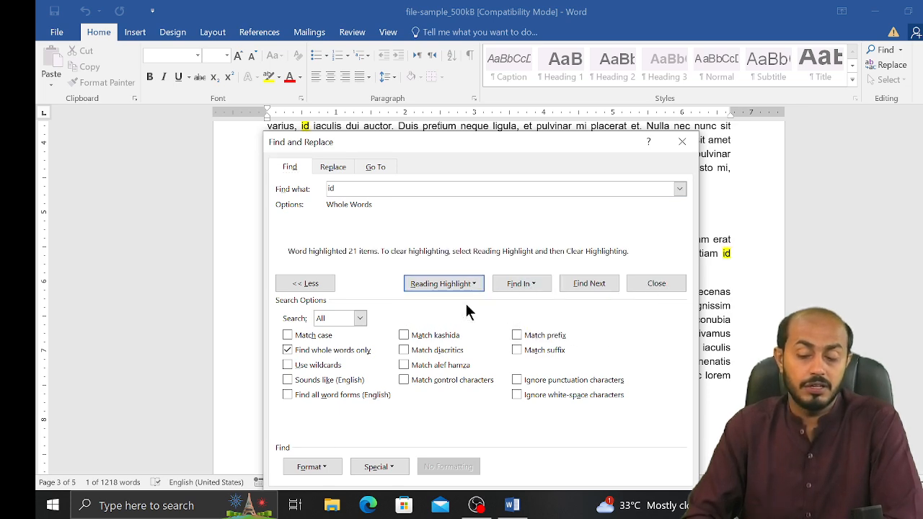
pyautogui.click(682, 142)
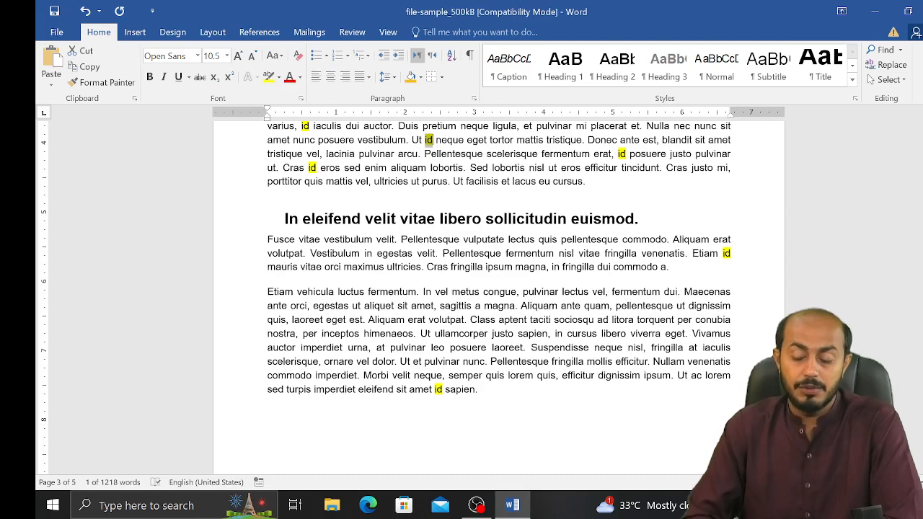
pyautogui.click(922, 272)
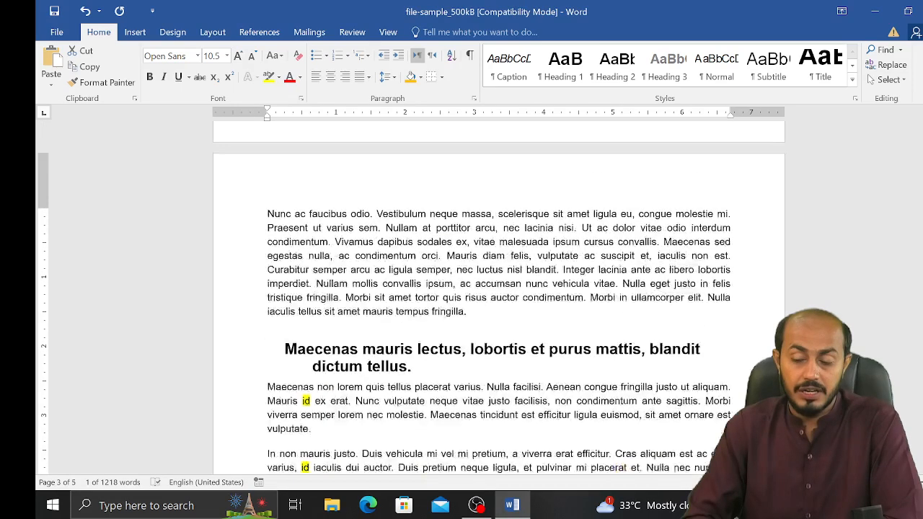
pyautogui.moveTo(922, 273); pyautogui.dragTo(896, 323)
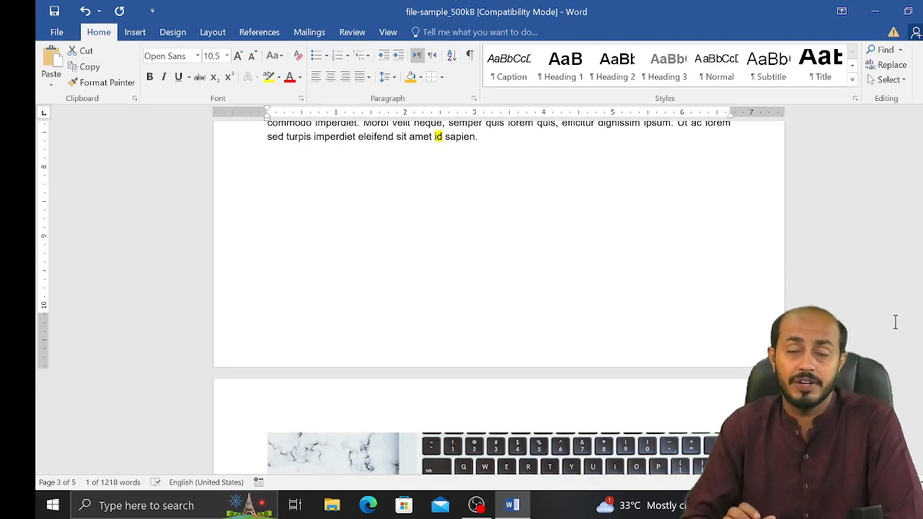
pyautogui.moveTo(922, 316)
pyautogui.mouseDown()
pyautogui.moveTo(922, 426)
pyautogui.moveTo(922, 209)
pyautogui.moveTo(922, 317)
pyautogui.mouseUp()
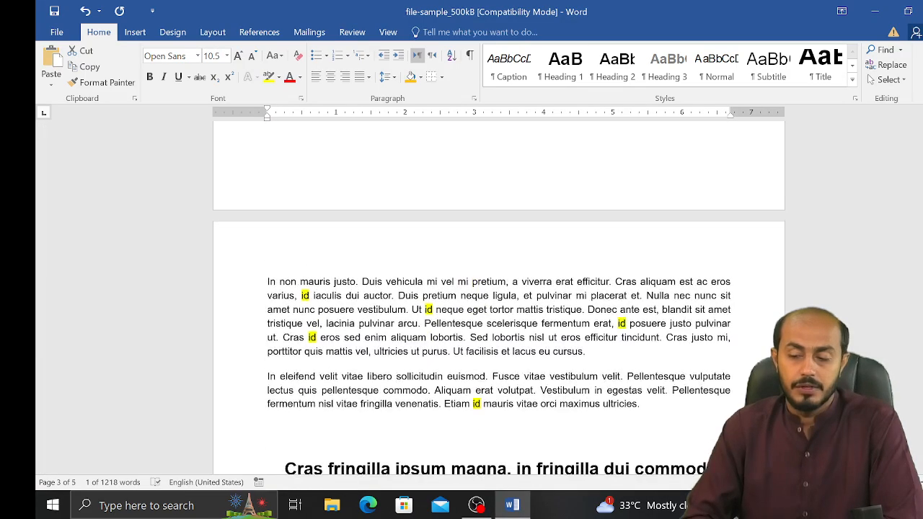
# Reopen the navigation search, review the "id" matches in the document, and enter the search word "id" again.
pyautogui.click(883, 49)
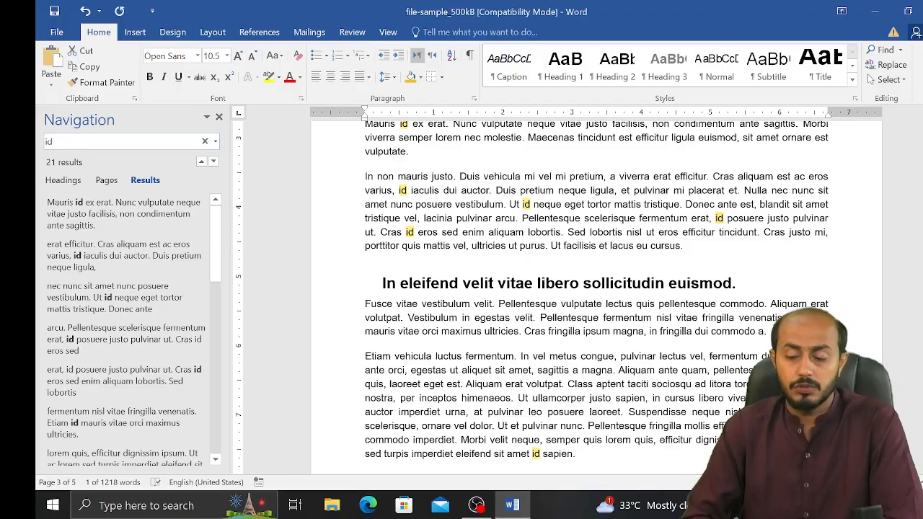
pyautogui.moveTo(922, 298)
pyautogui.mouseDown()
pyautogui.moveTo(922, 279)
pyautogui.moveTo(922, 319)
pyautogui.moveTo(922, 299)
pyautogui.mouseUp()
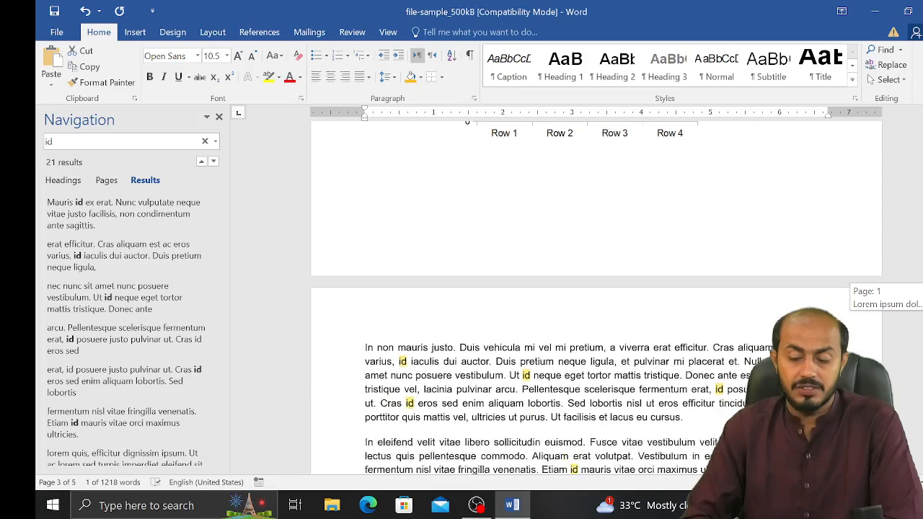
pyautogui.moveTo(922, 194); pyautogui.dragTo(918, 211)
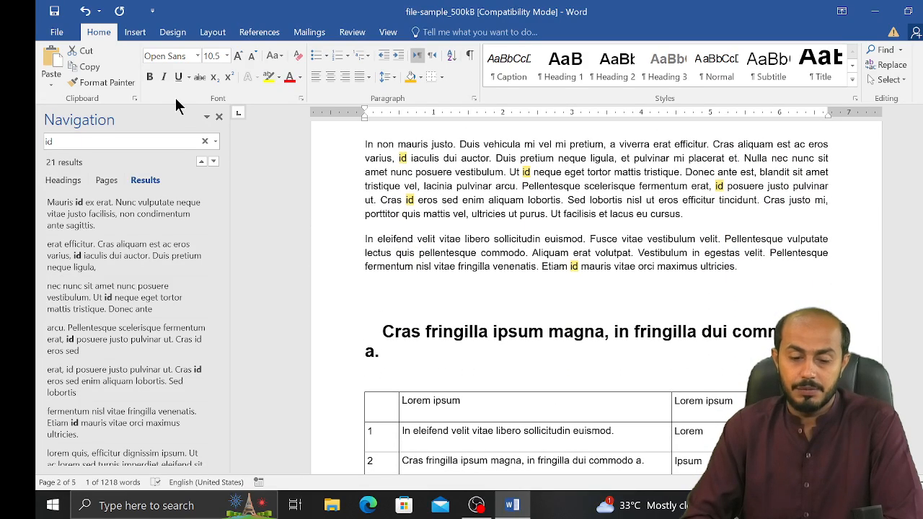
pyautogui.click(138, 140)
pyautogui.press('BackSpace')
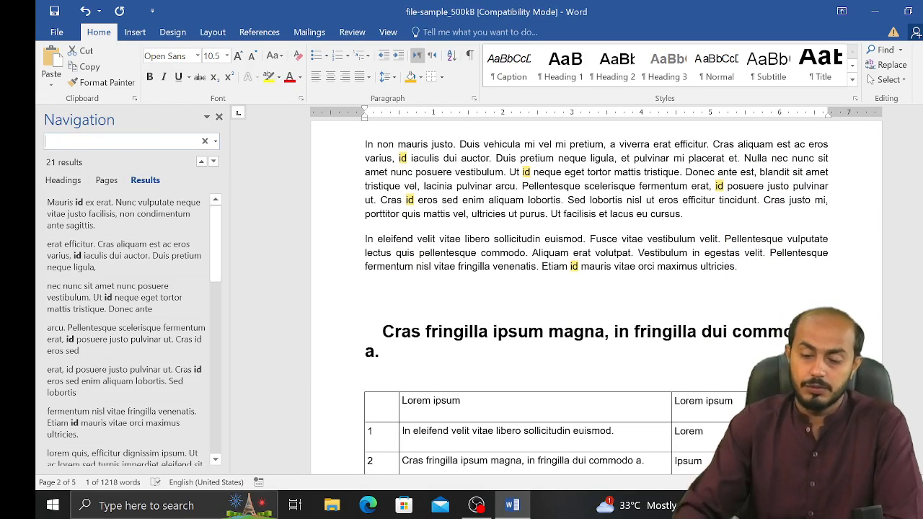
pyautogui.write('id')
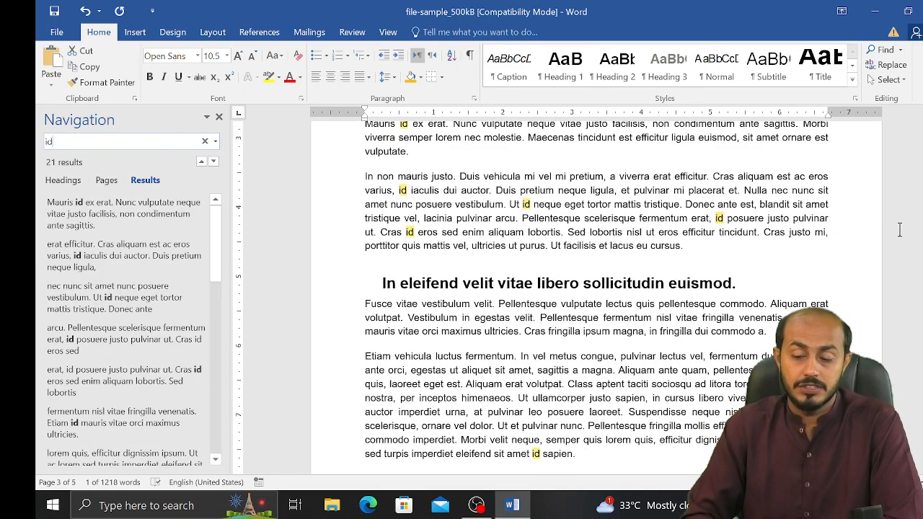
# Review the remaining "id" matches in the text and close the navigation search.
pyautogui.moveTo(922, 294); pyautogui.dragTo(916, 394)
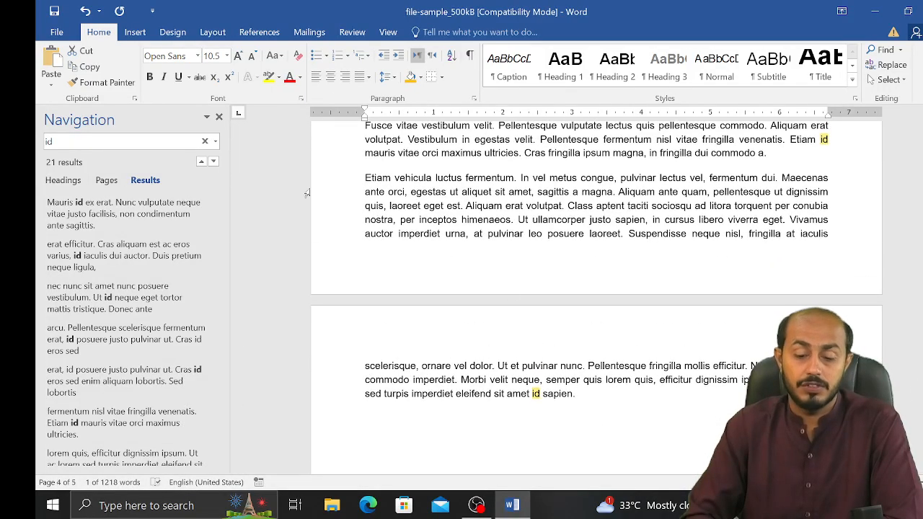
pyautogui.click(220, 120)
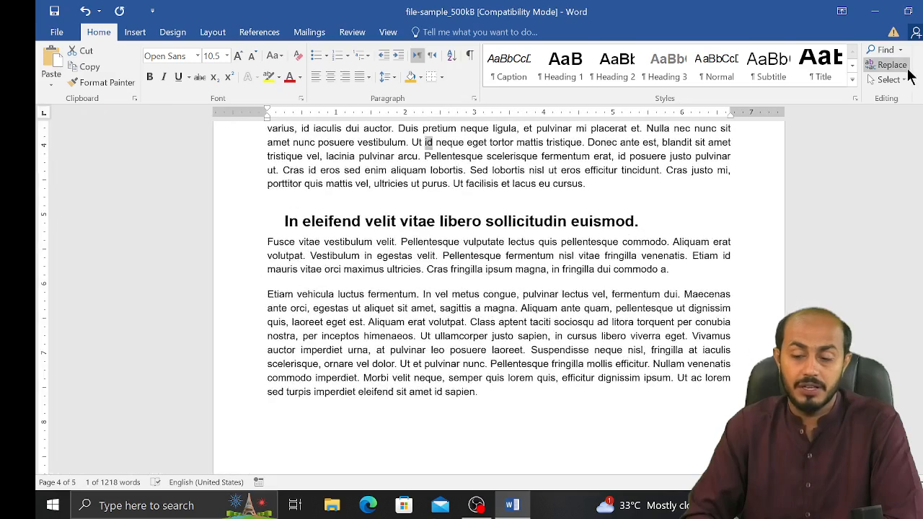
# Try to turn off whole-word matching in the Replace search options and check the "id" matches again in the navigation search.
pyautogui.click(892, 65)
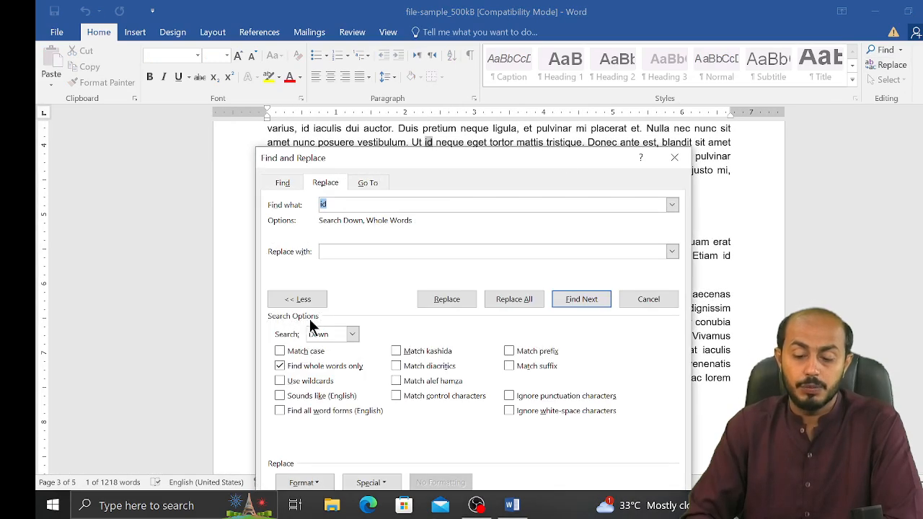
pyautogui.click(280, 366)
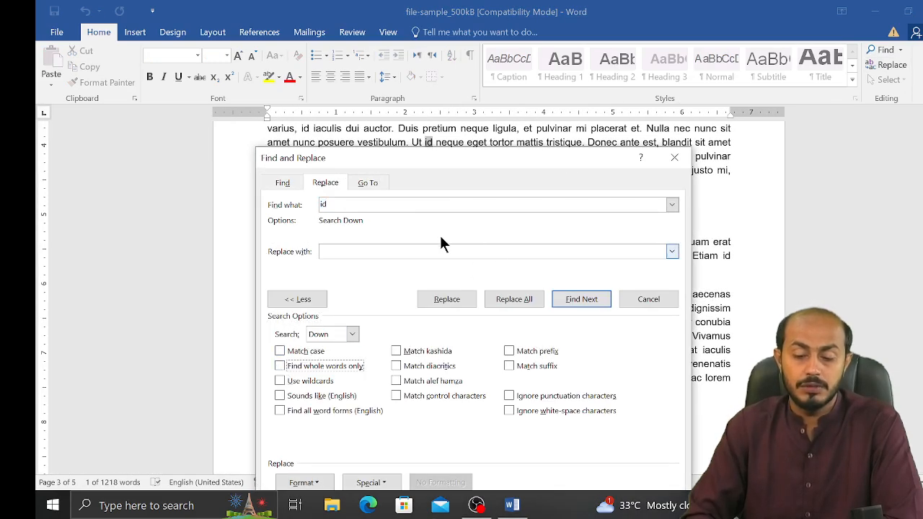
pyautogui.click(674, 157)
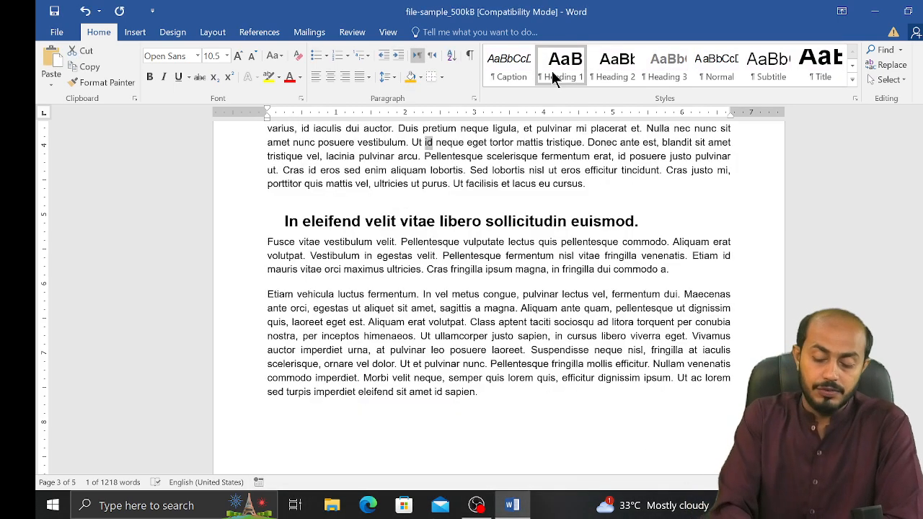
pyautogui.hotkey('ctrl', 'f')
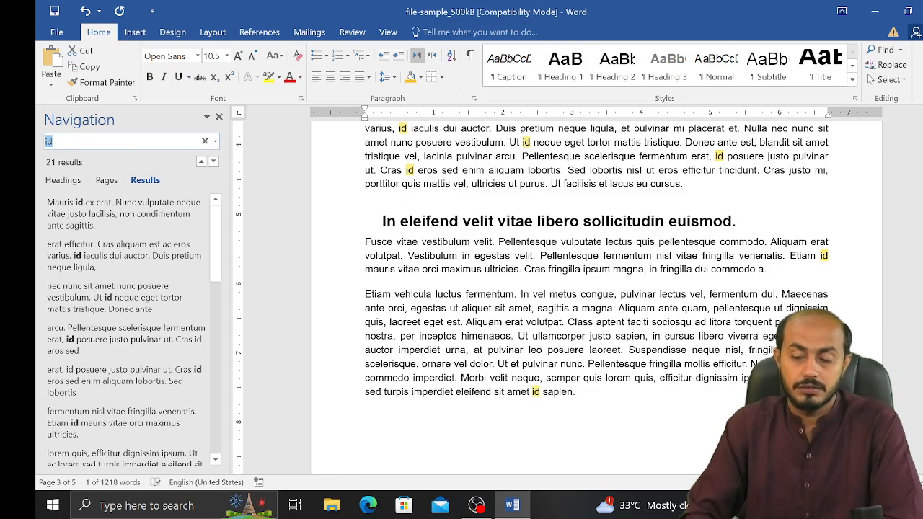
pyautogui.moveTo(922, 292); pyautogui.dragTo(922, 135)
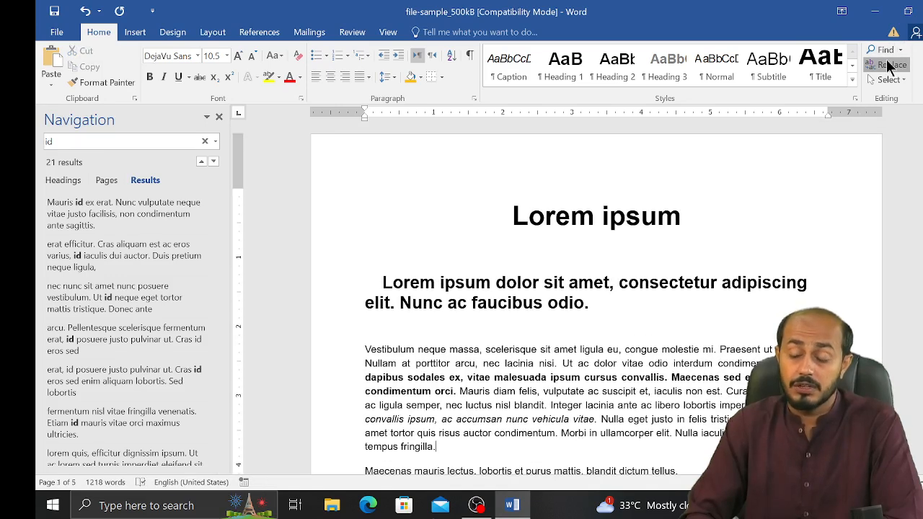
# Turn off Find whole words only for "id", apply Reading Highlight to all its matches, and close Find and Replace.
pyautogui.click(889, 65)
pyautogui.click(282, 106)
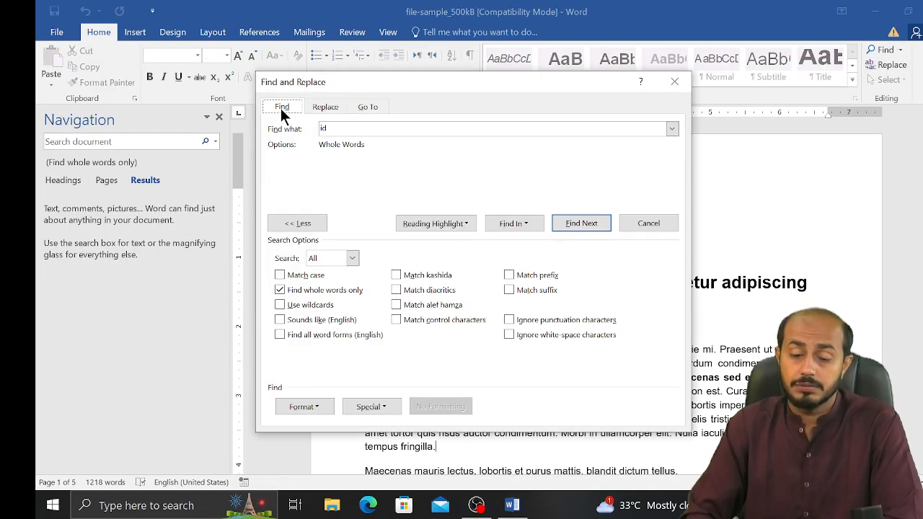
pyautogui.click(280, 290)
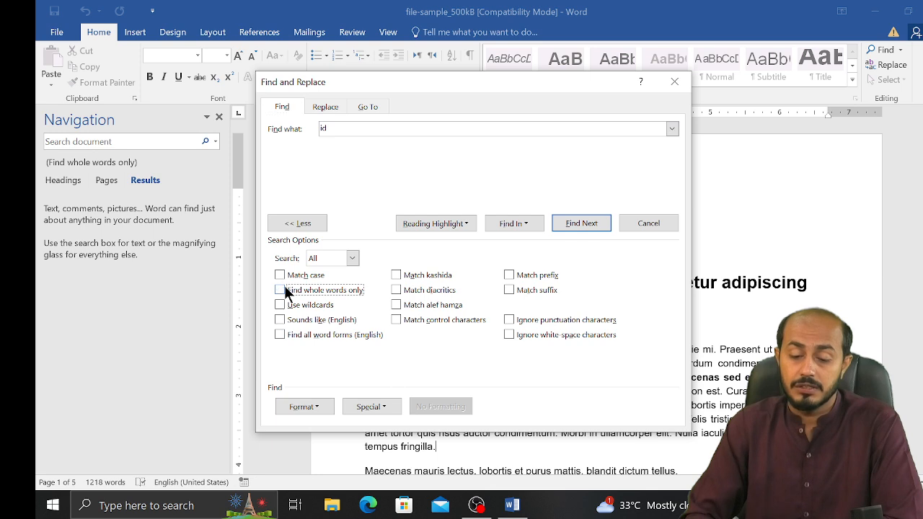
pyautogui.click(458, 224)
pyautogui.click(445, 241)
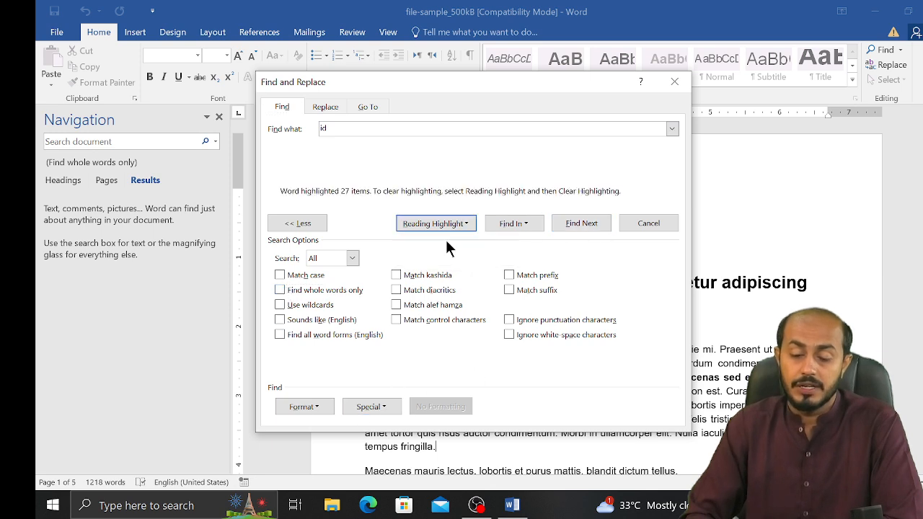
pyautogui.click(307, 226)
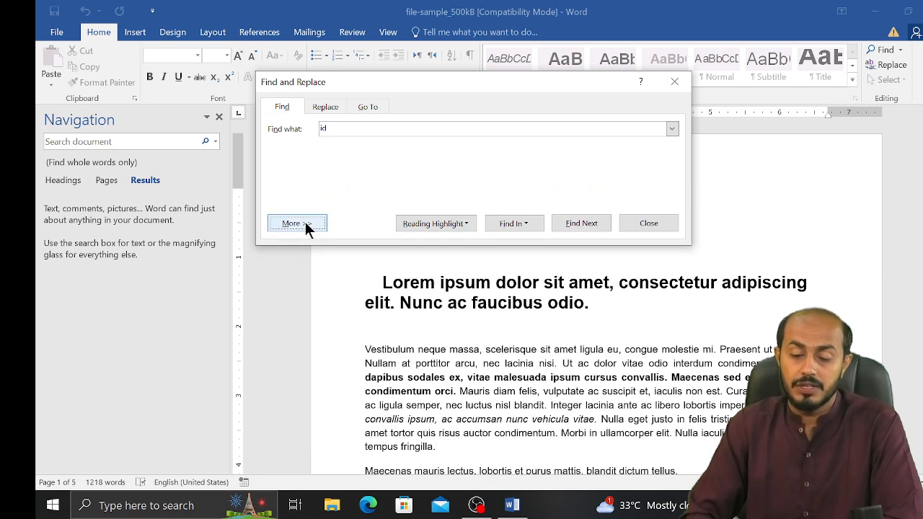
pyautogui.click(672, 84)
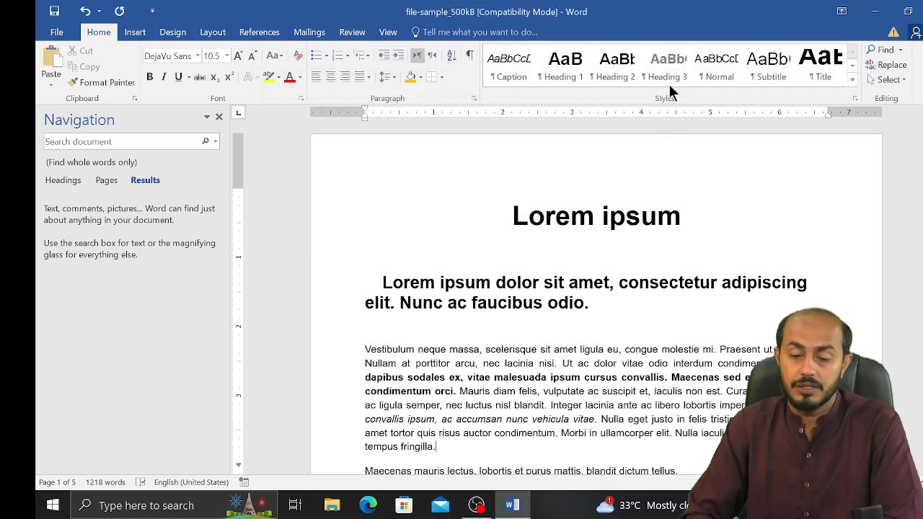
pyautogui.click(63, 180)
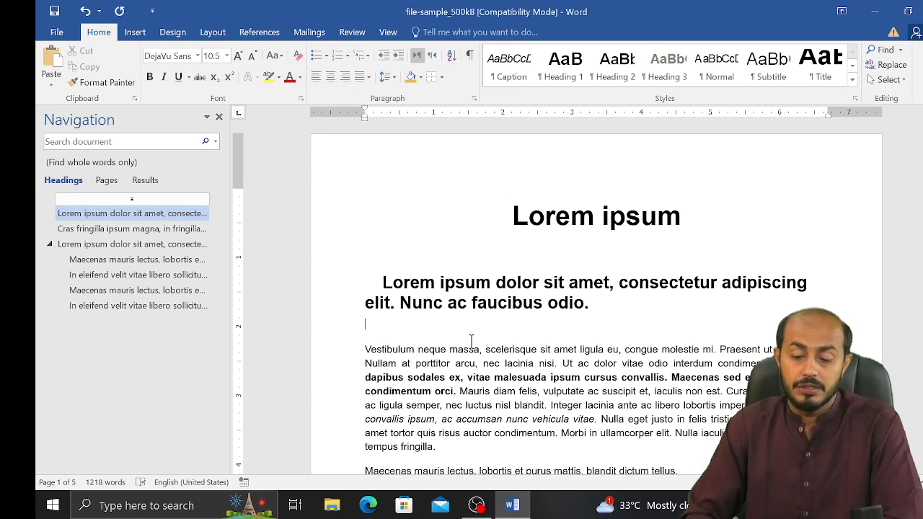
pyautogui.click(885, 65)
pyautogui.press('BackSpace')
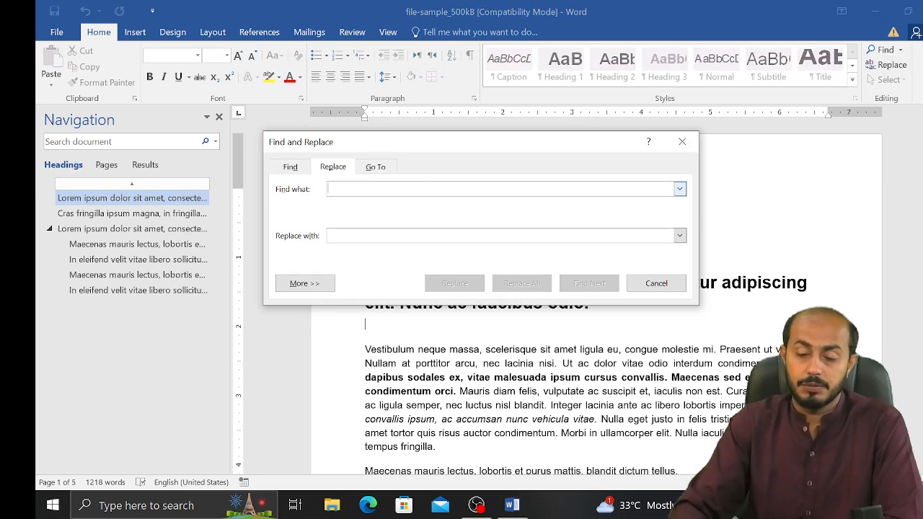
pyautogui.click(655, 284)
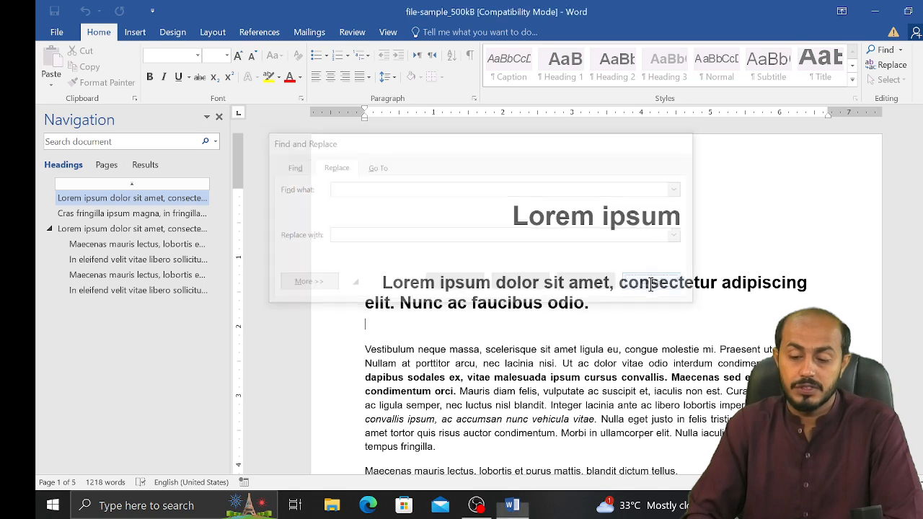
# Search the document for "id" including partial matches, review the hits in the text, and close the navigation search.
pyautogui.click(893, 50)
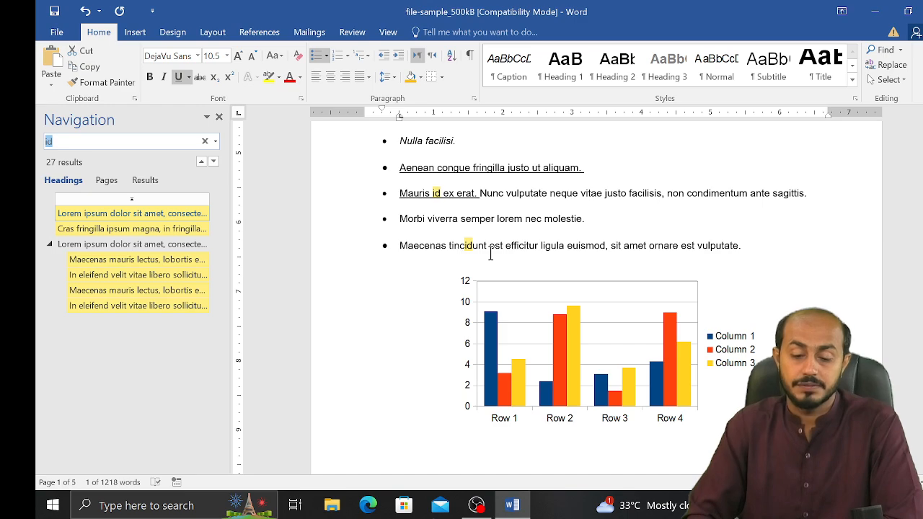
pyautogui.click(220, 117)
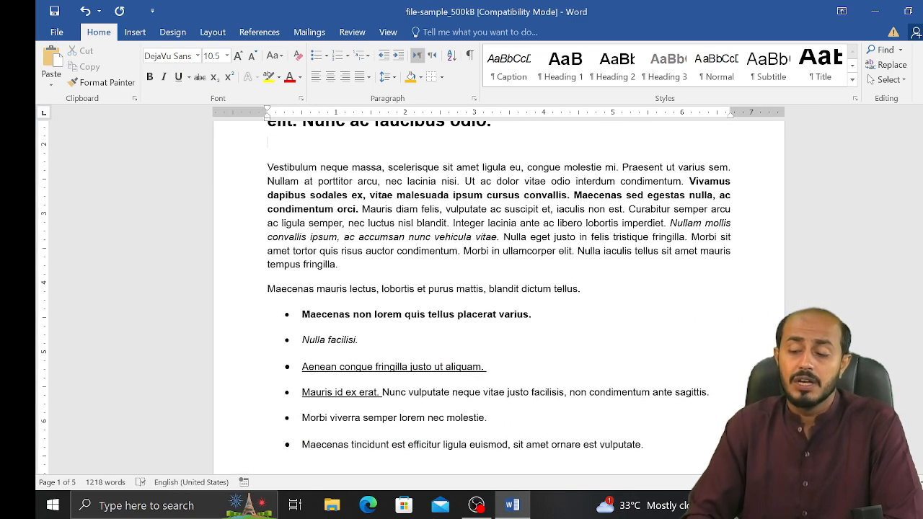
pyautogui.moveTo(922, 150); pyautogui.dragTo(922, 129)
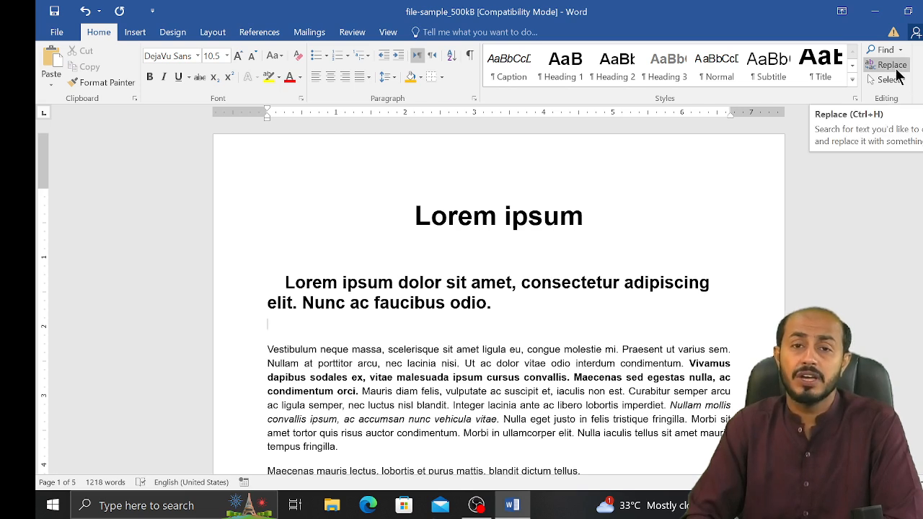
pyautogui.click(891, 66)
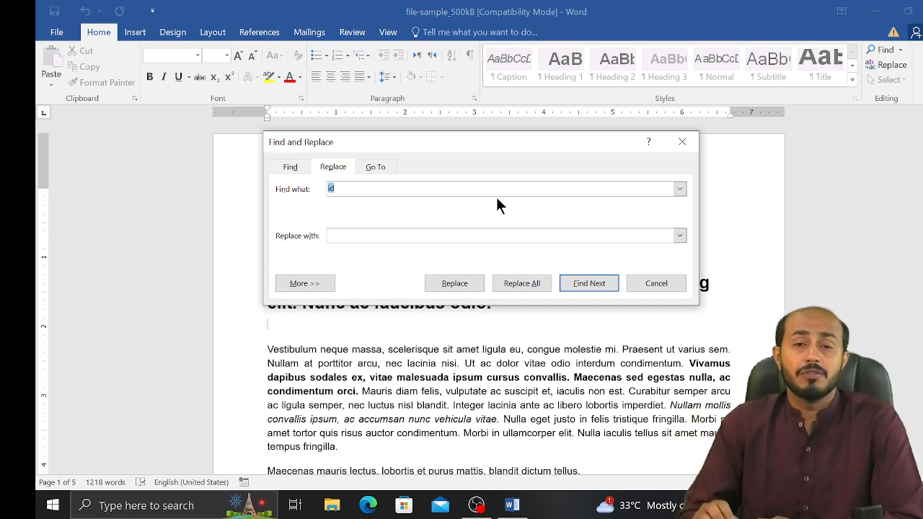
pyautogui.click(652, 279)
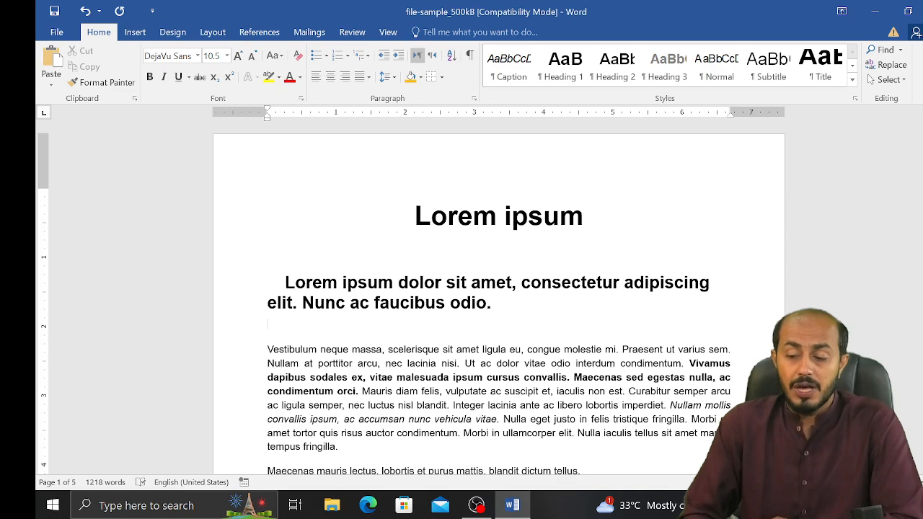
pyautogui.moveTo(922, 140)
pyautogui.mouseDown()
pyautogui.moveTo(922, 168)
pyautogui.moveTo(922, 147)
pyautogui.mouseUp()
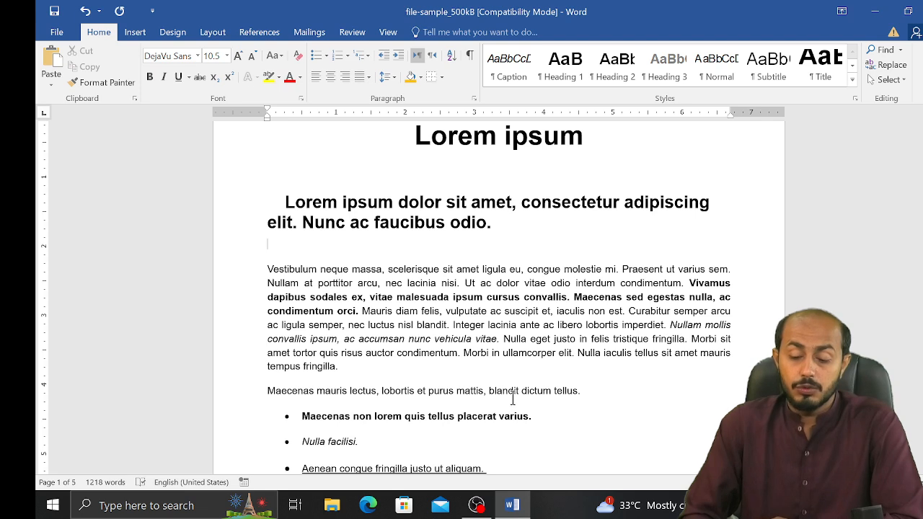
pyautogui.click(502, 412)
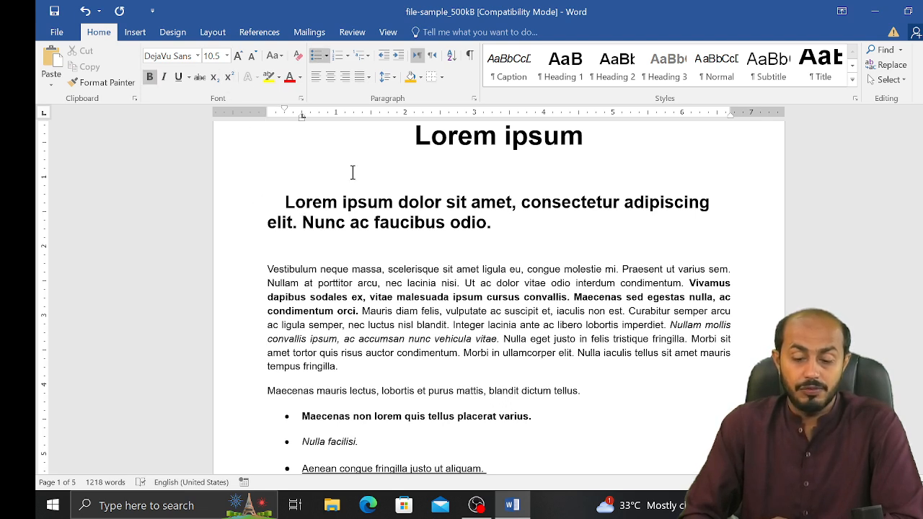
pyautogui.click(343, 298)
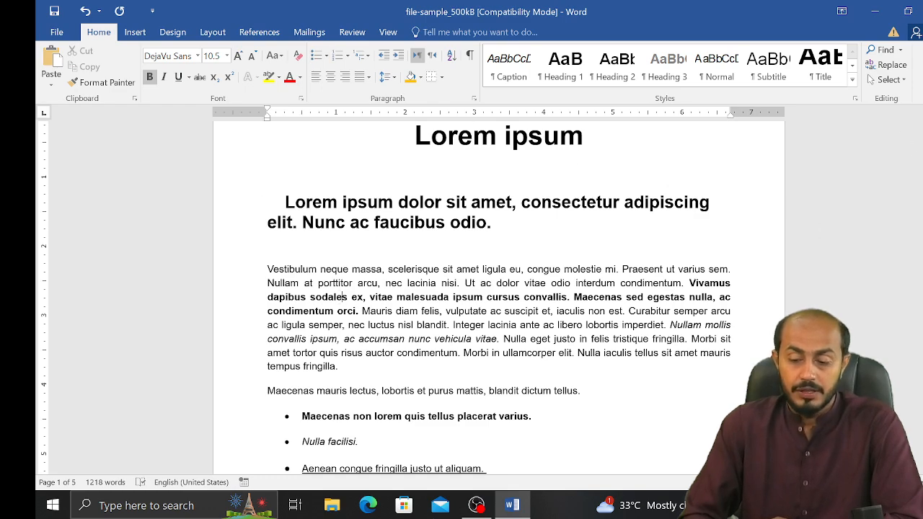
pyautogui.moveTo(922, 138); pyautogui.dragTo(846, 137)
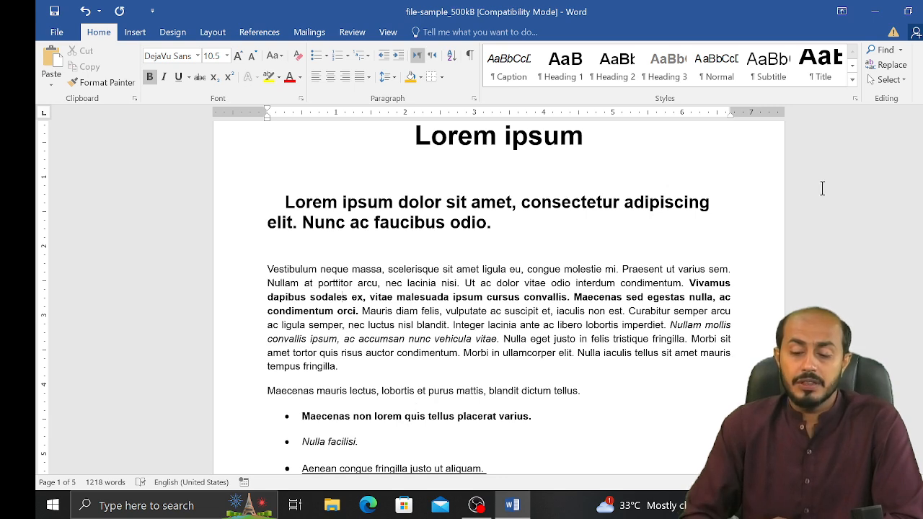
pyautogui.click(888, 68)
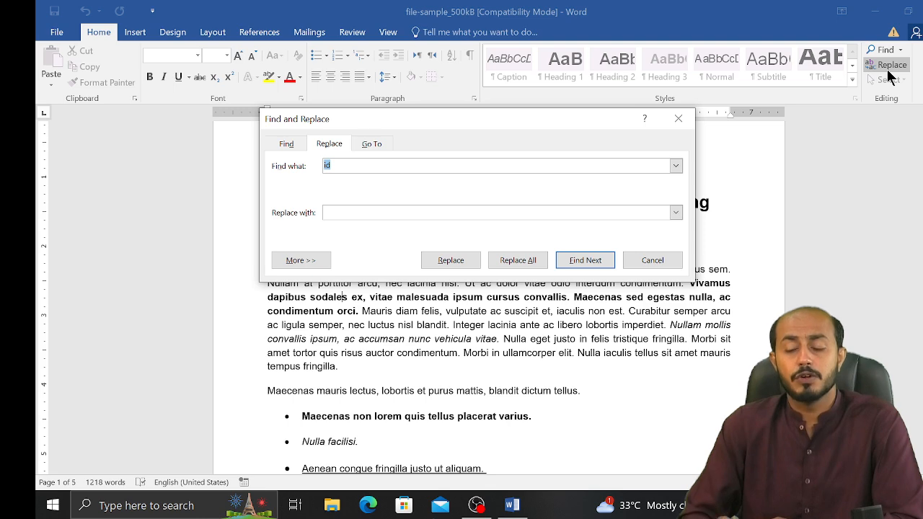
pyautogui.click(671, 260)
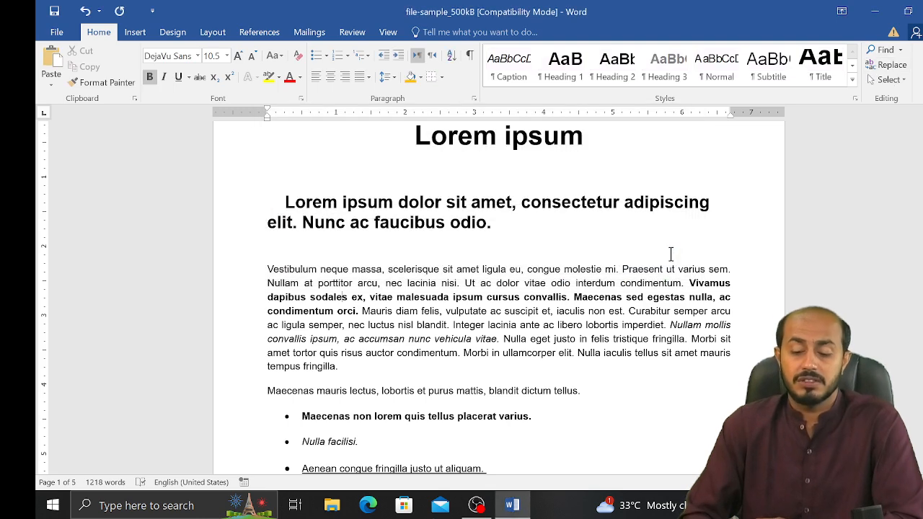
# Create a new blank document and generate sample text in it with =rand(100).
pyautogui.hotkey('ctrl', 'n')
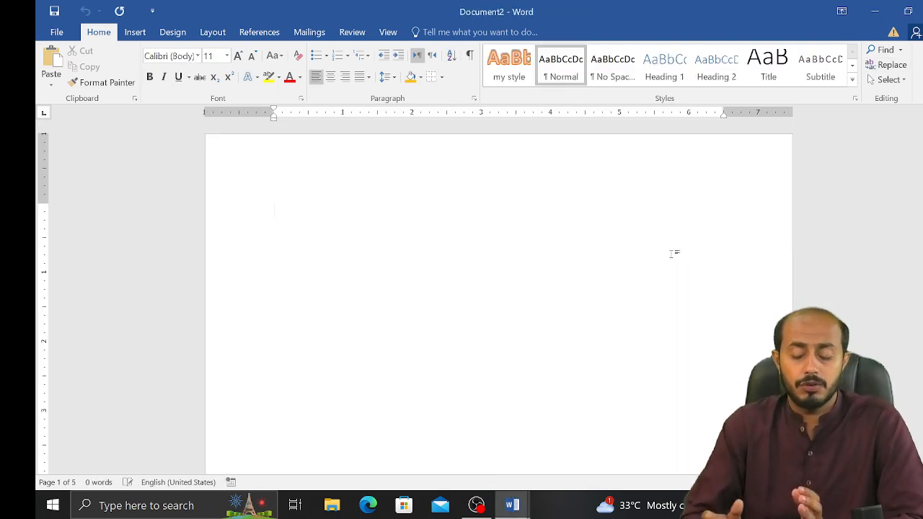
pyautogui.write('=rand')
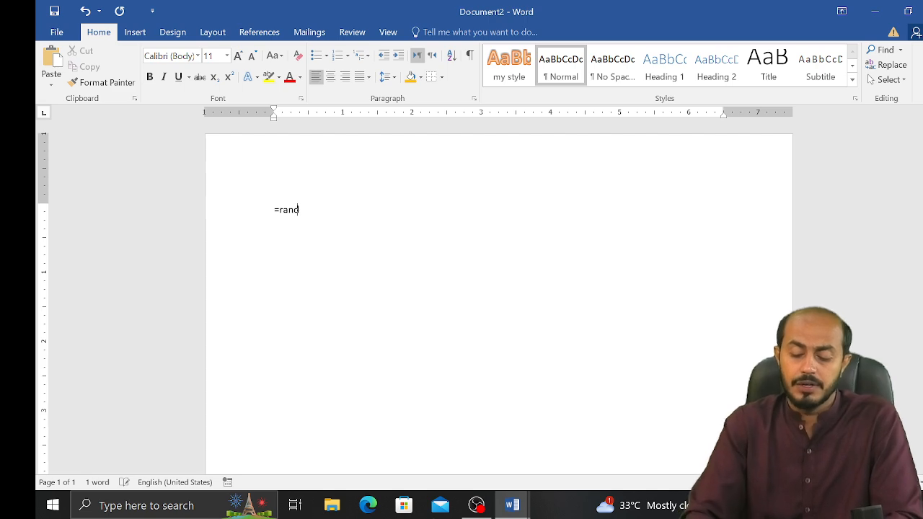
pyautogui.write('(100)')
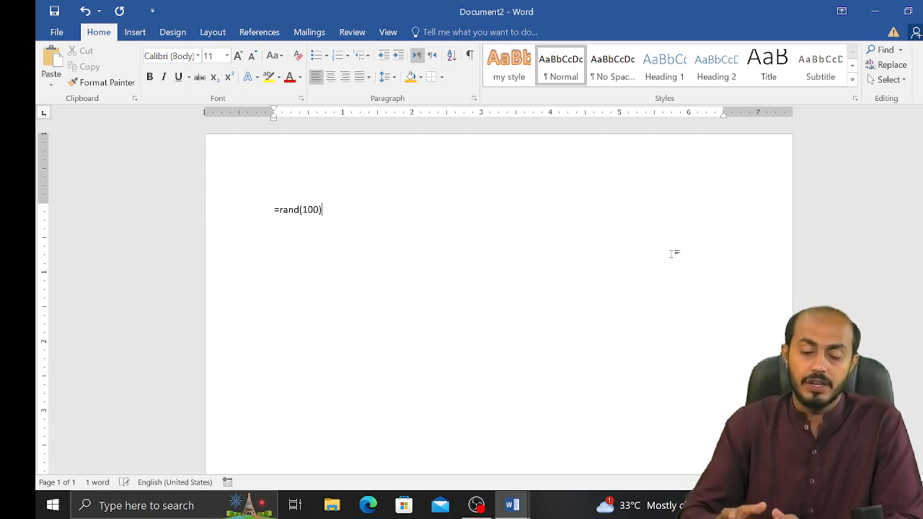
pyautogui.press('Return')
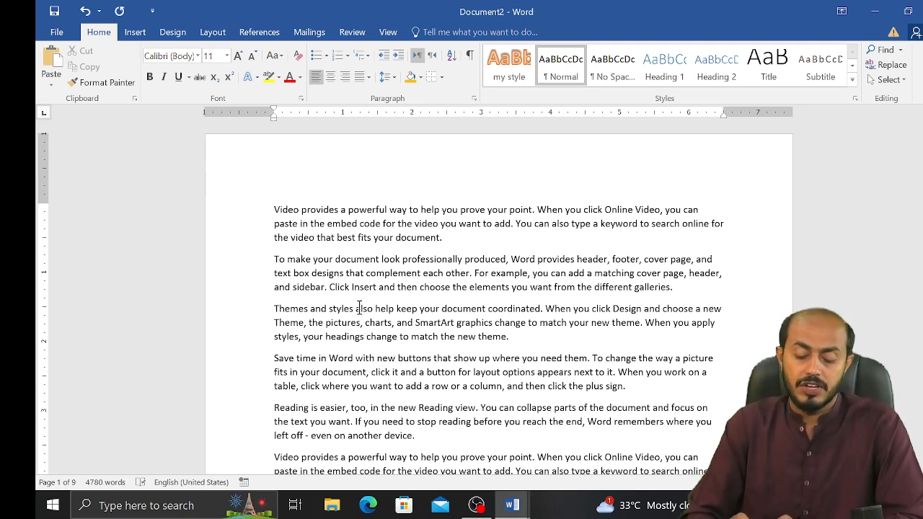
# Undo the generated text, shorten the formula to =rand(), and generate the sample text from it.
pyautogui.hotkey('ctrl', 'z')
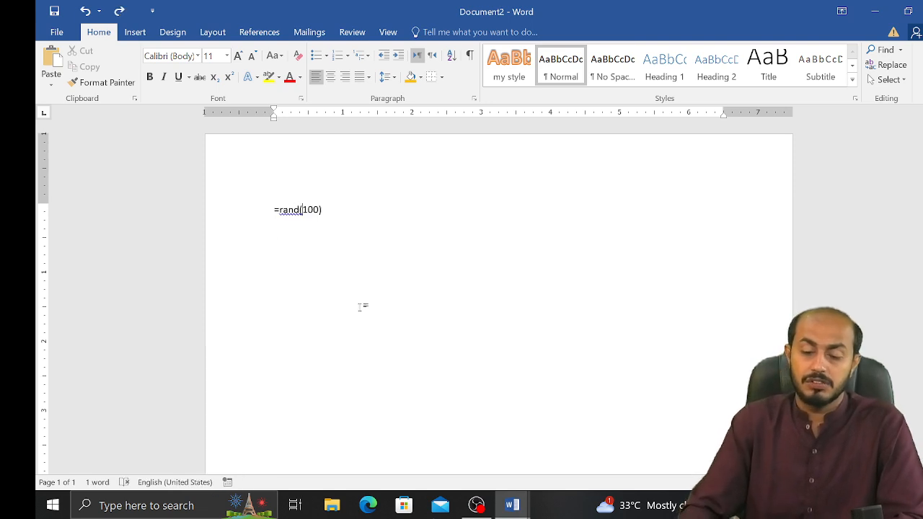
pyautogui.press('BackSpace')
pyautogui.press('BackSpace')
pyautogui.press('BackSpace')
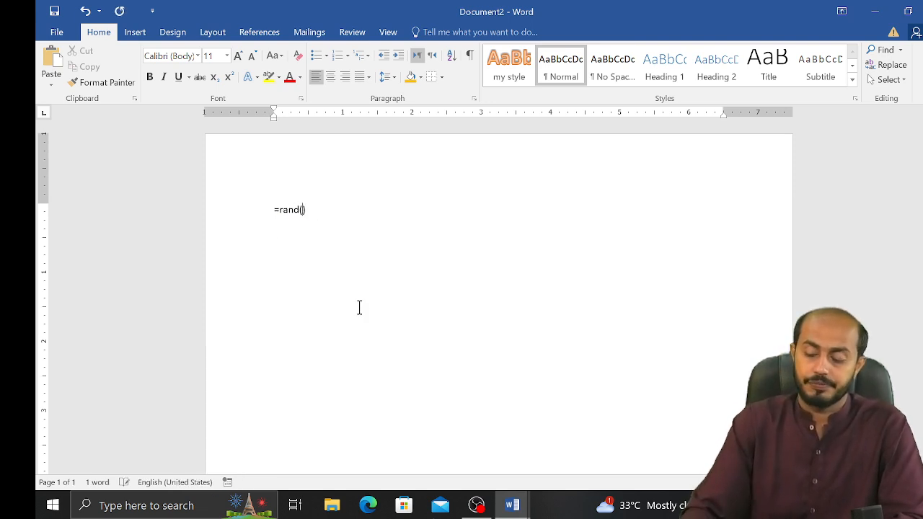
pyautogui.press('Return')
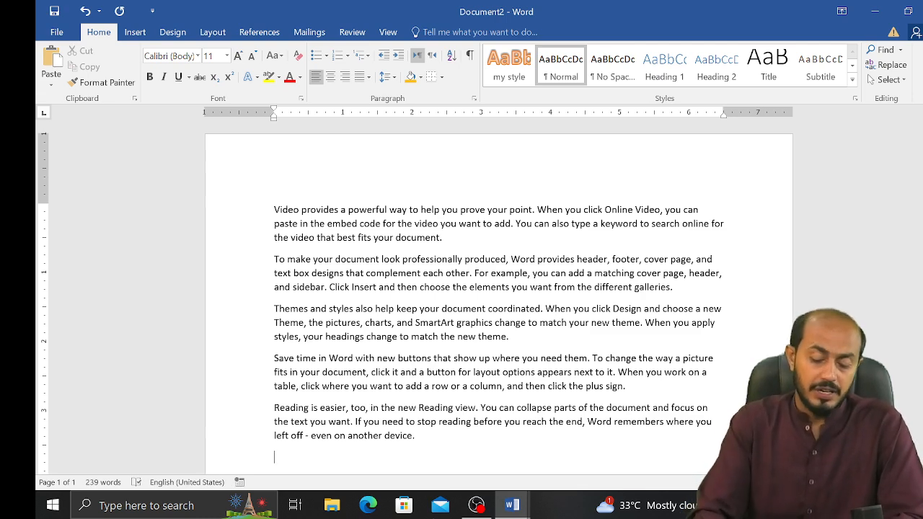
# Search the new document for "id", look at the matches in the sample text, and clear the search.
pyautogui.hotkey('ctrl', 'f')
pyautogui.write('id')
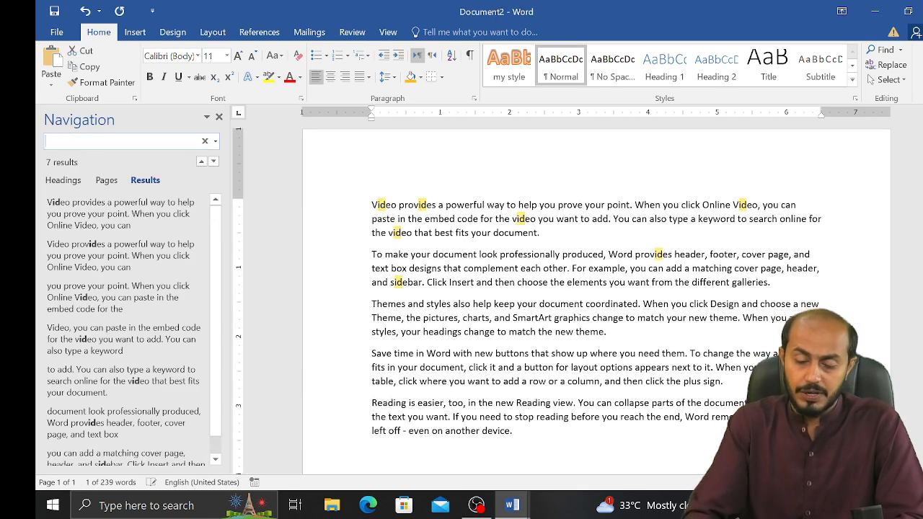
pyautogui.press('Escape')
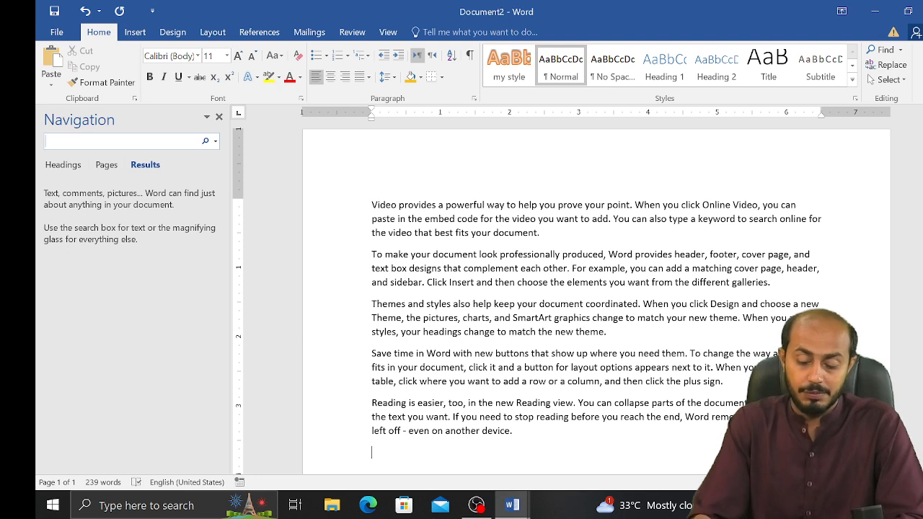
# Search the sample text for "to", look at the highlighted matches, and close the navigation search.
pyautogui.hotkey('ctrl', 'f')
pyautogui.write('to')
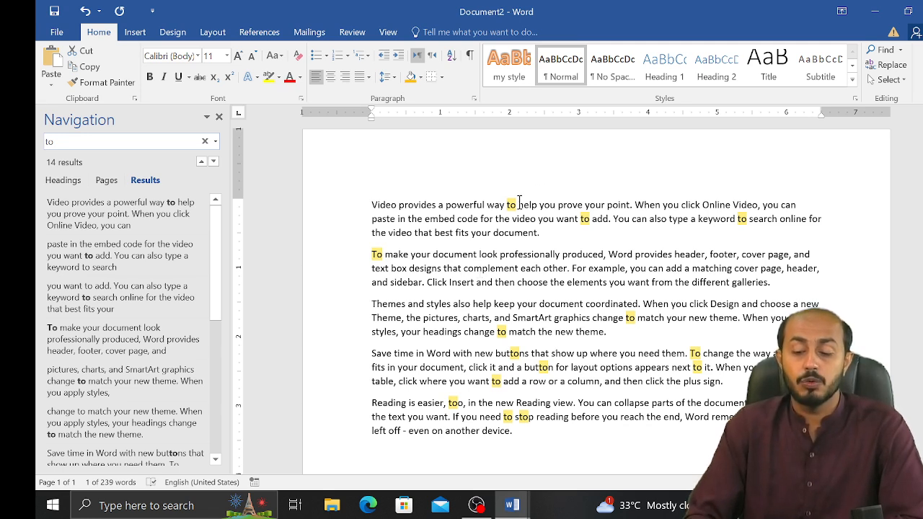
pyautogui.click(219, 117)
pyautogui.click(432, 244)
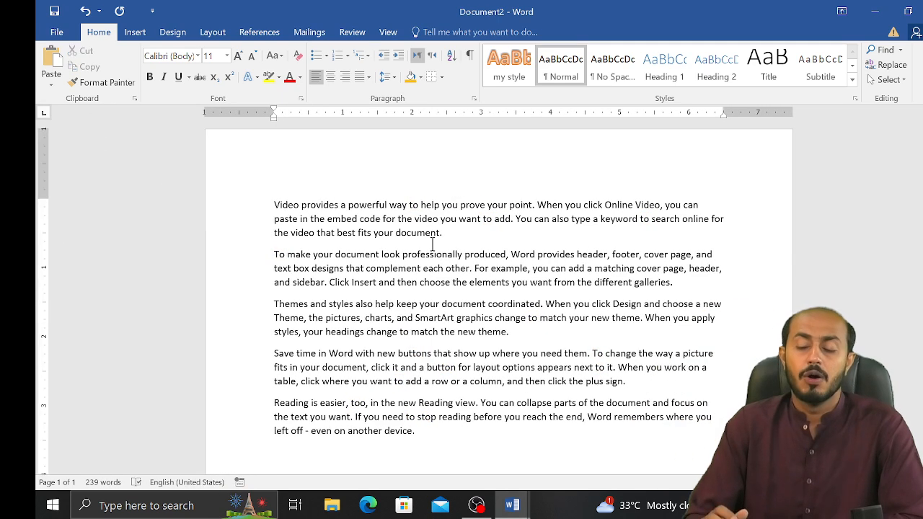
# Try replacing every "to" with "then" in the whole document, inspect the altered words up close, and undo the replacement.
pyautogui.hotkey('ctrl', 'h')
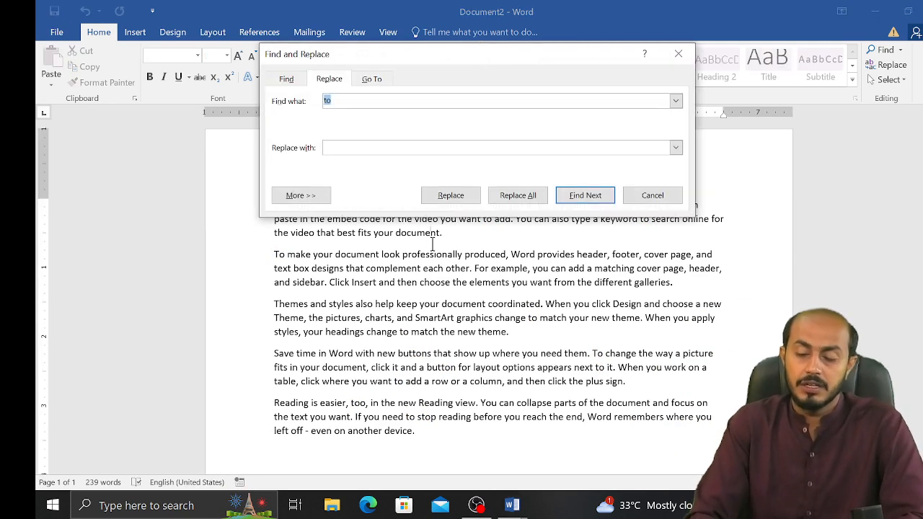
pyautogui.click(426, 152)
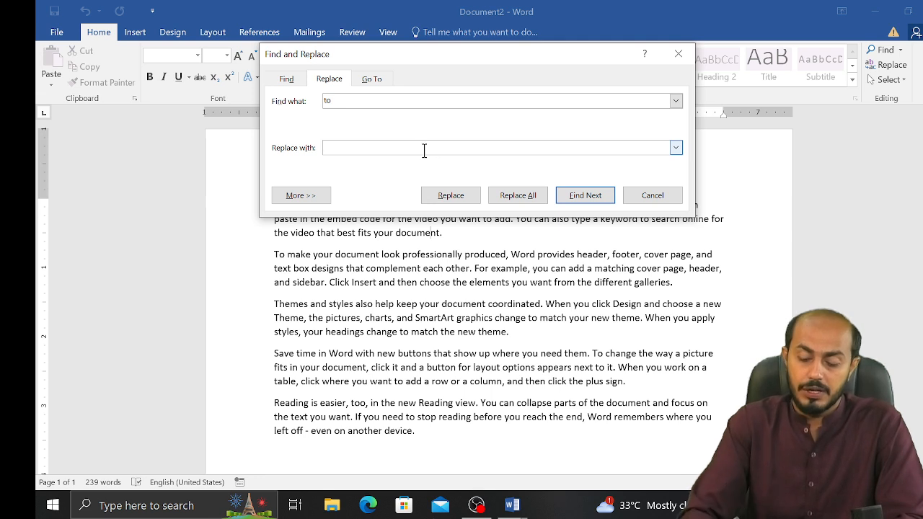
pyautogui.write('then')
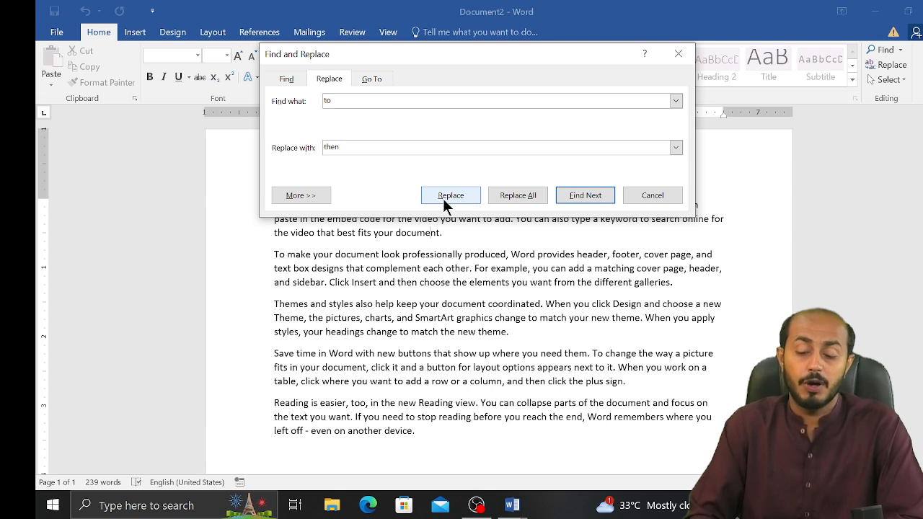
pyautogui.click(516, 191)
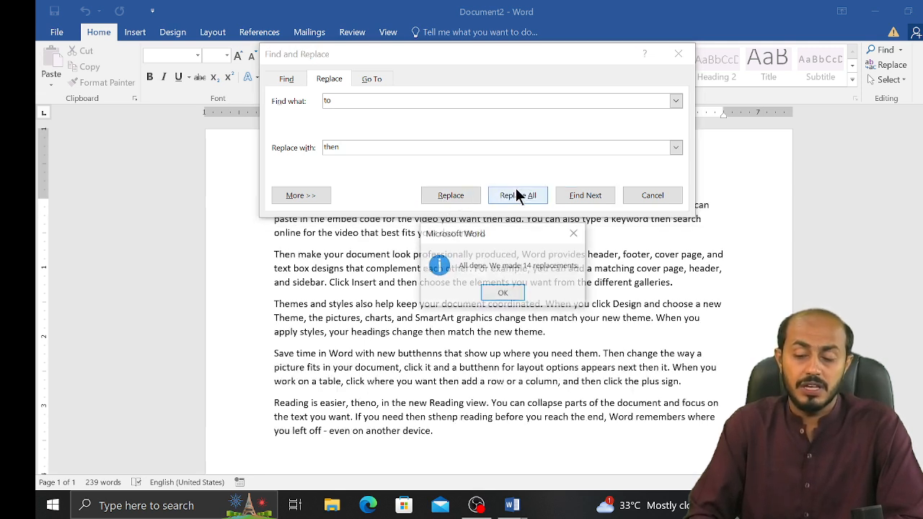
pyautogui.click(517, 290)
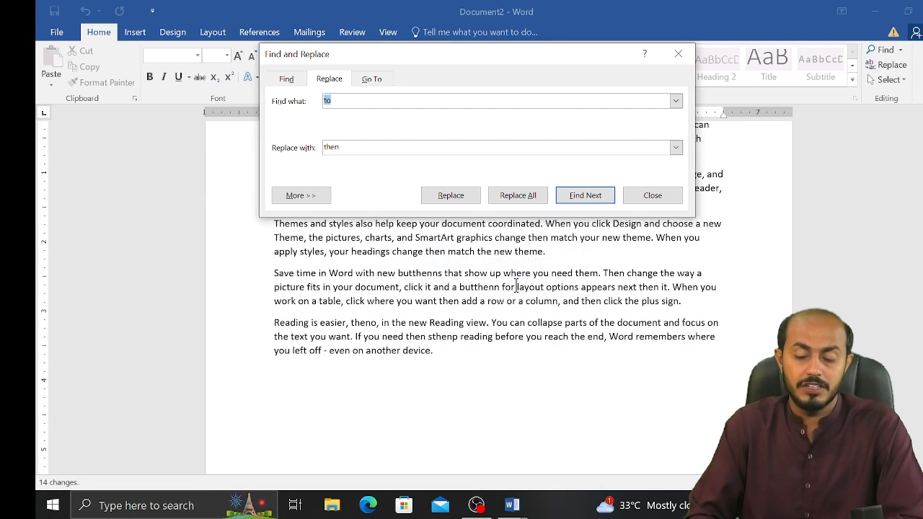
pyautogui.click(649, 197)
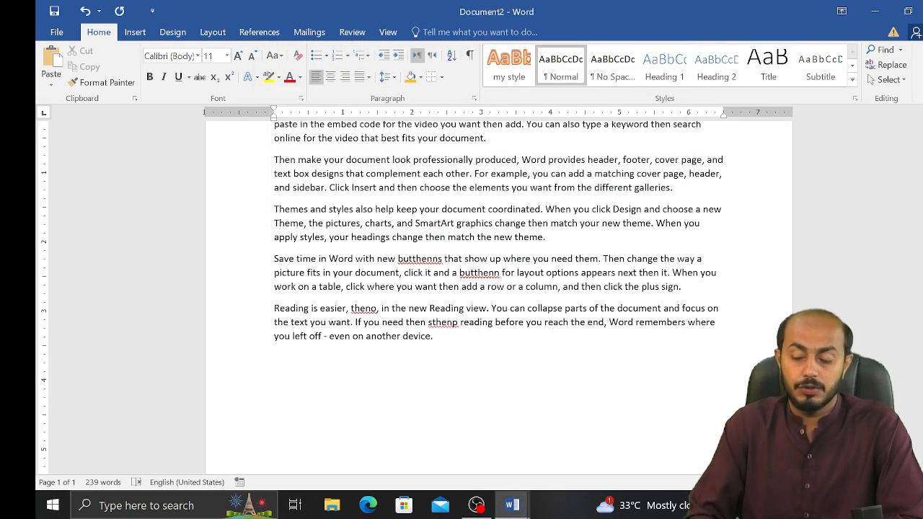
pyautogui.keyDown('ctrl'); pyautogui.scroll(5, 481, 138); pyautogui.keyUp('ctrl')
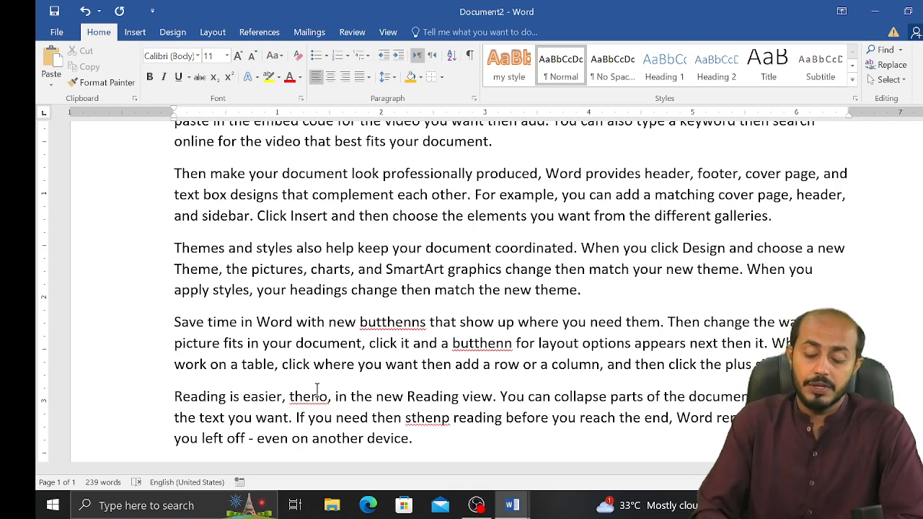
pyautogui.hotkey('ctrl', 'z')
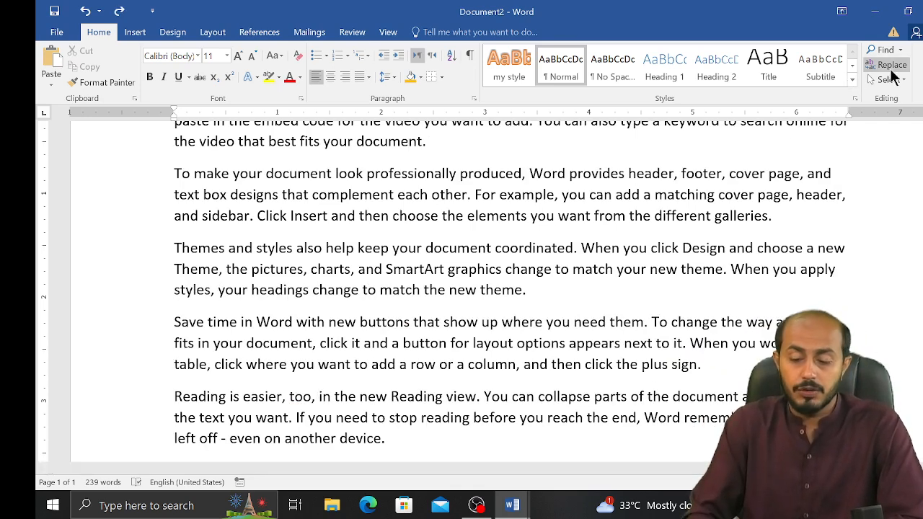
# Reopen the replacement of "to" with "then", show the extended search options, and toggle whole-words-only matching on and off.
pyautogui.click(891, 66)
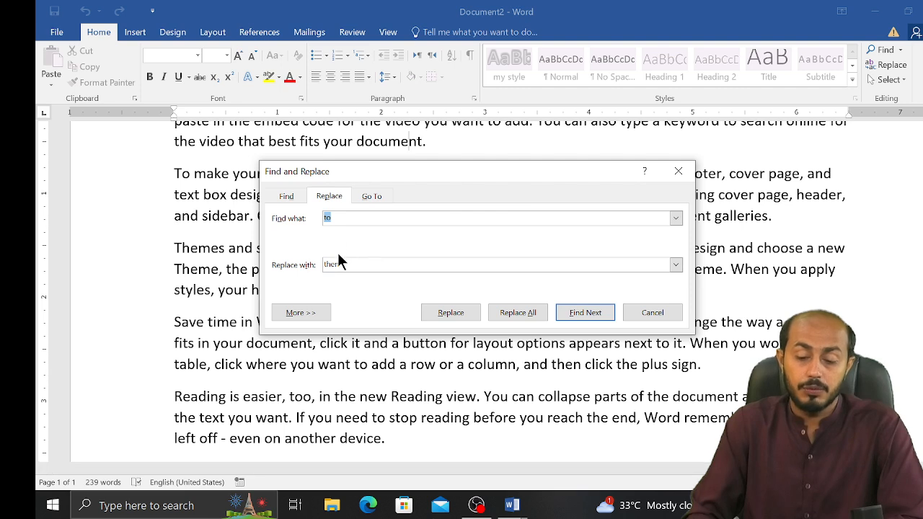
pyautogui.click(317, 314)
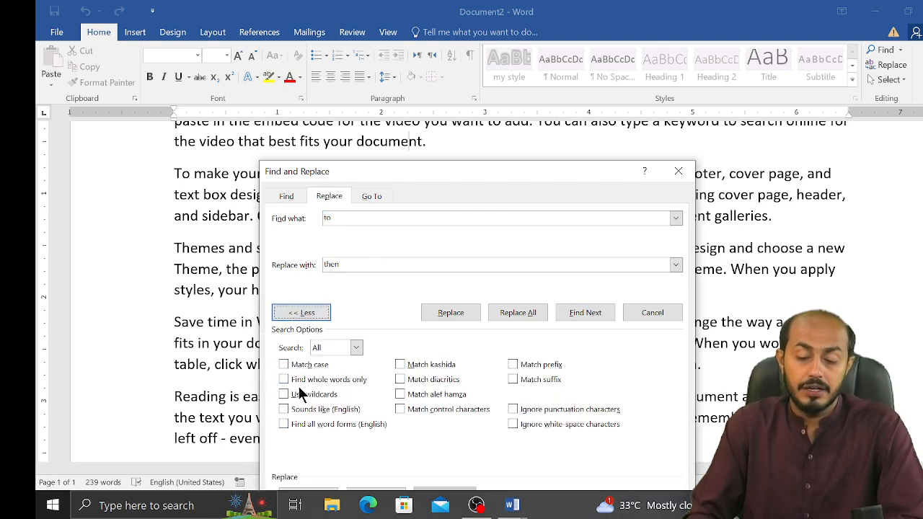
pyautogui.click(280, 382)
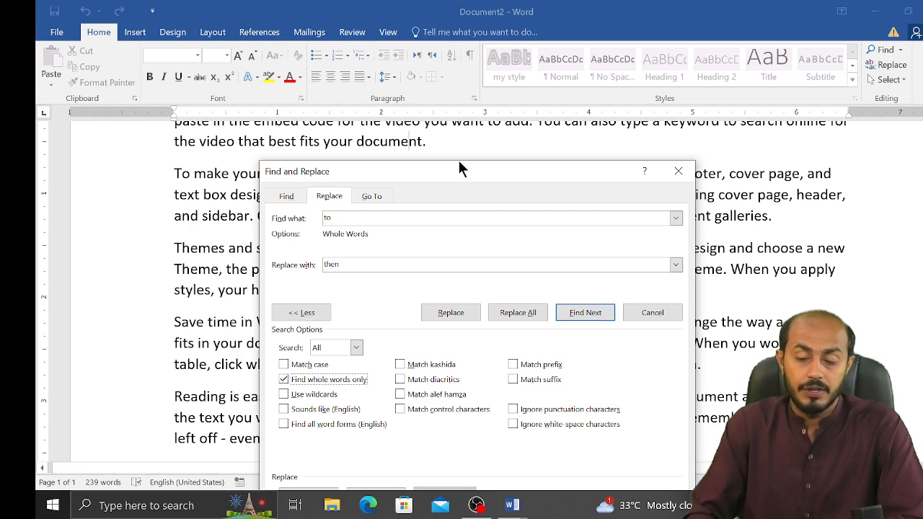
pyautogui.moveTo(455, 172); pyautogui.dragTo(438, 101)
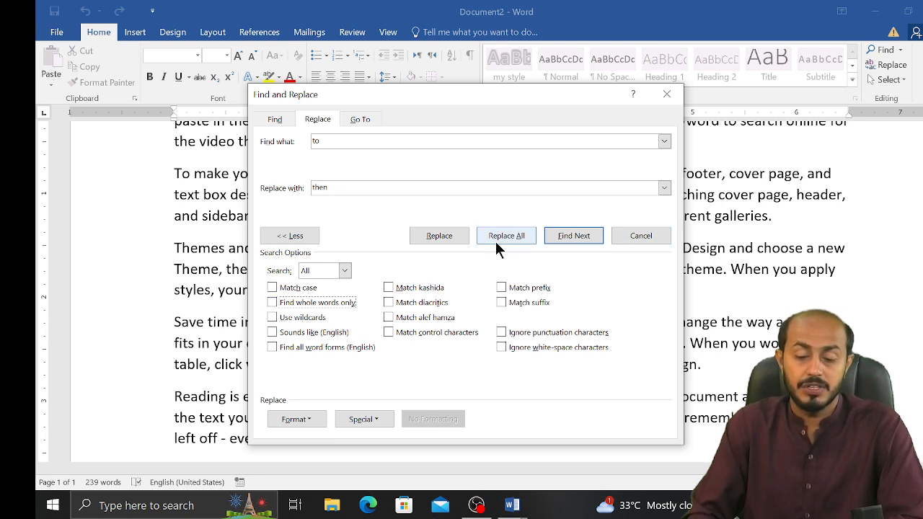
# Skip the "To" before "make your document" and replace both "to" matches in the "Themes and styles" paragraph with "then" individually.
pyautogui.click(444, 234)
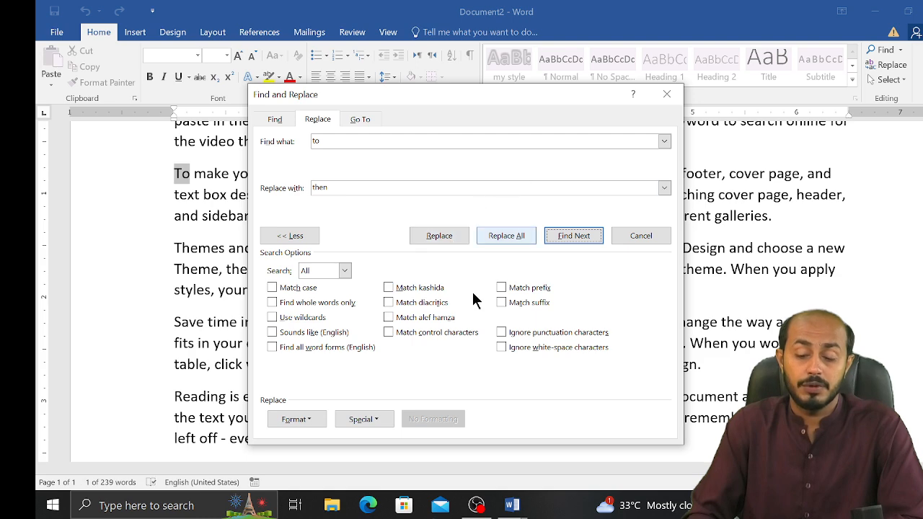
pyautogui.click(292, 236)
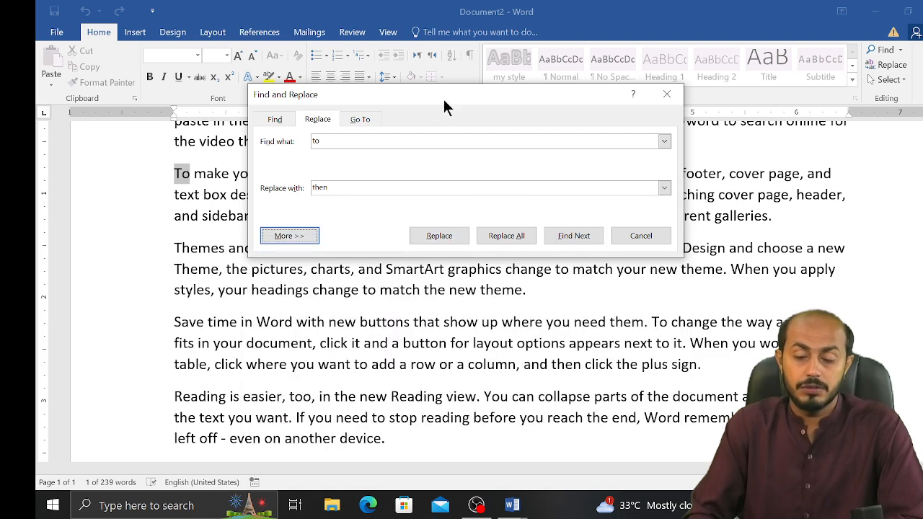
pyautogui.moveTo(447, 91); pyautogui.dragTo(408, 243)
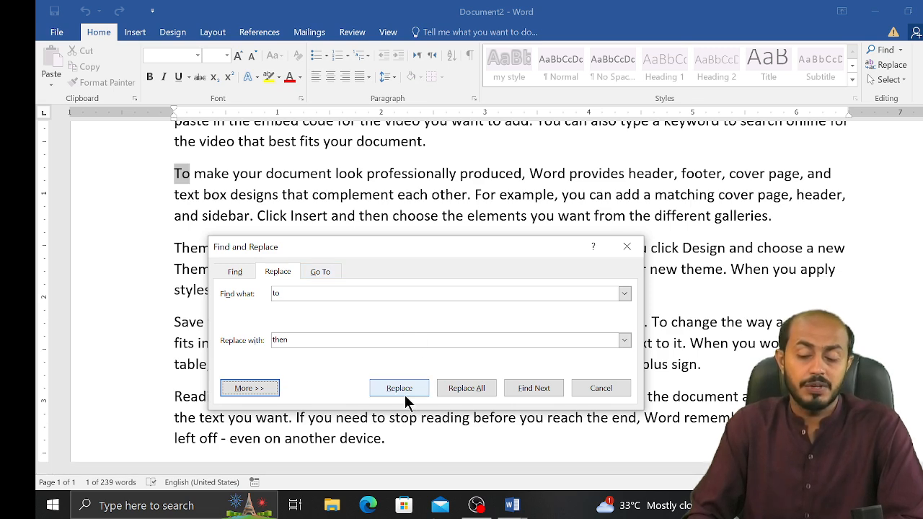
pyautogui.click(534, 387)
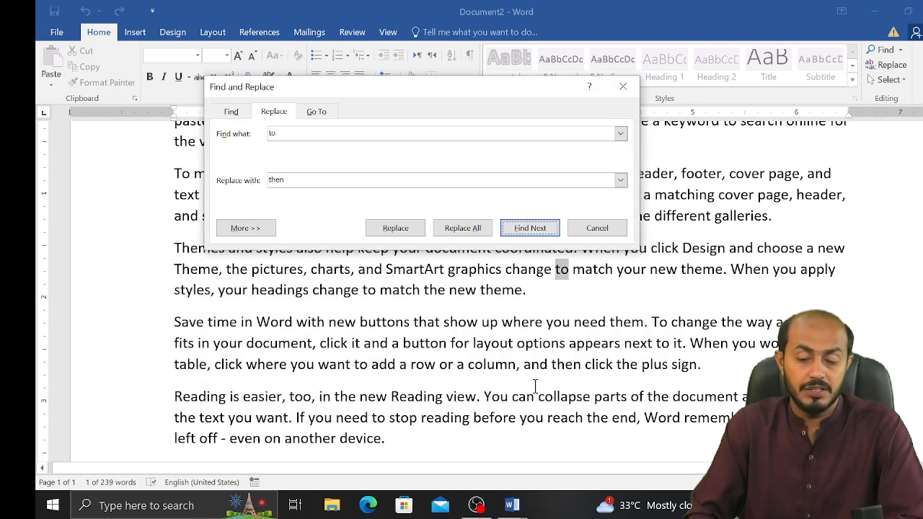
pyautogui.click(406, 231)
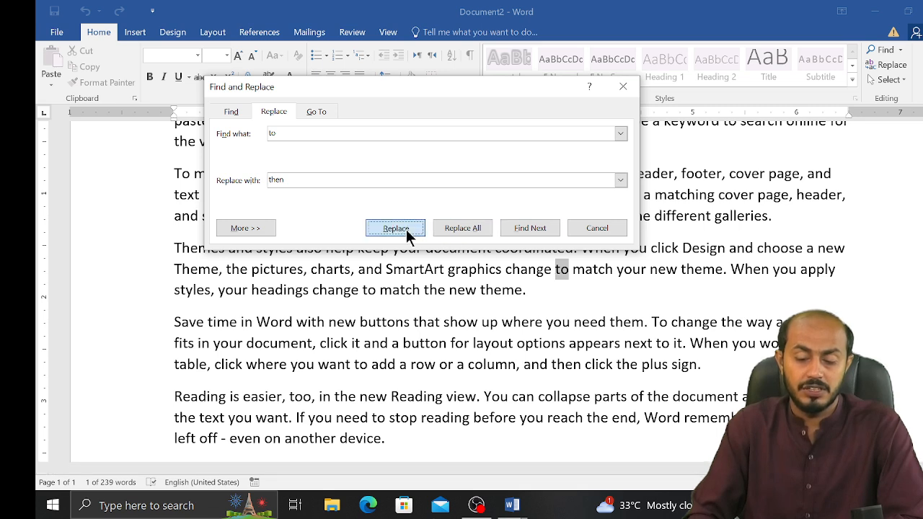
pyautogui.click(408, 235)
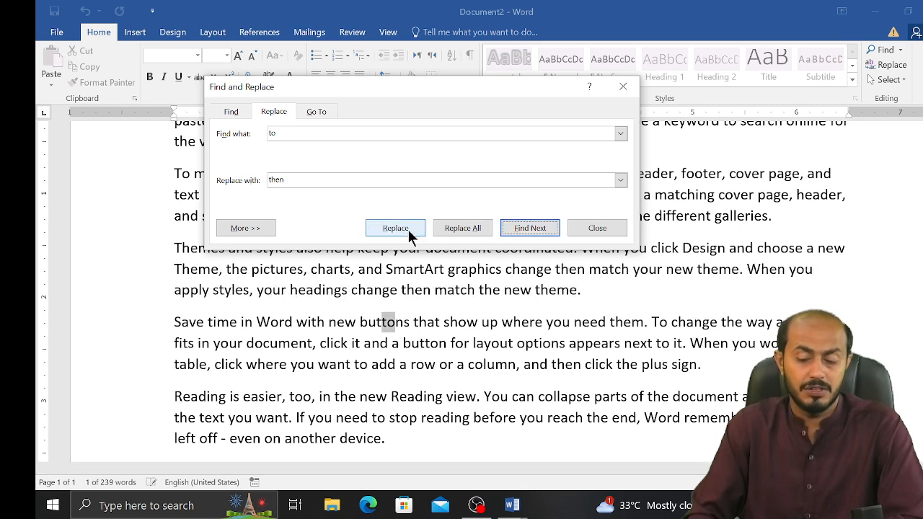
# Skip the matches before "next to it", replace that "to" with "then", and close Find and Replace.
pyautogui.click(515, 230)
pyautogui.click(534, 230)
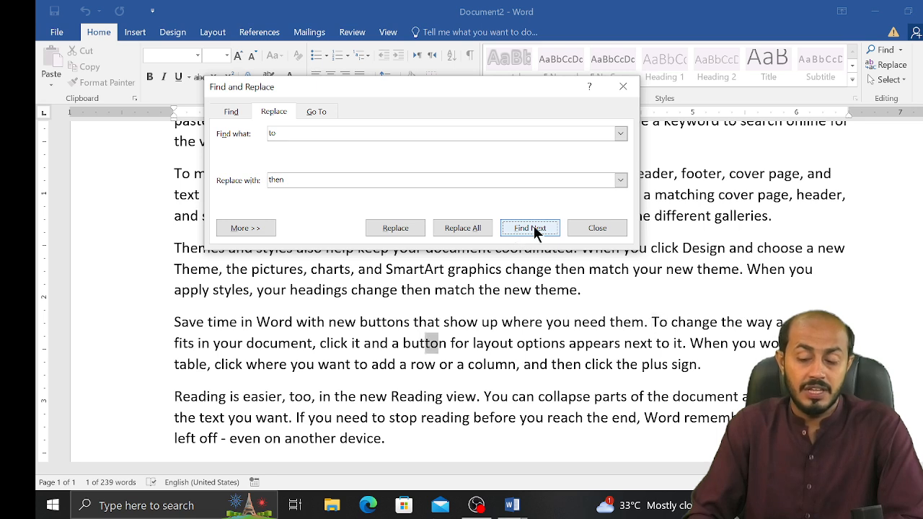
pyautogui.click(533, 229)
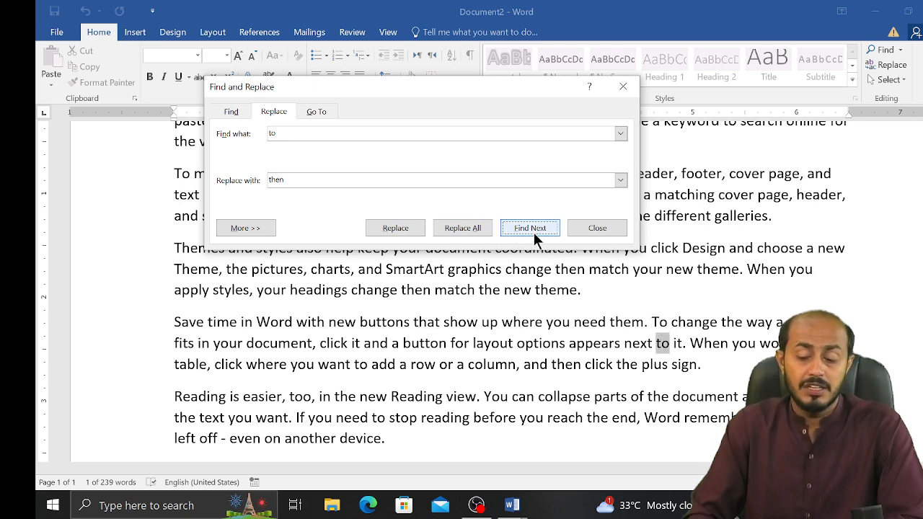
pyautogui.click(413, 230)
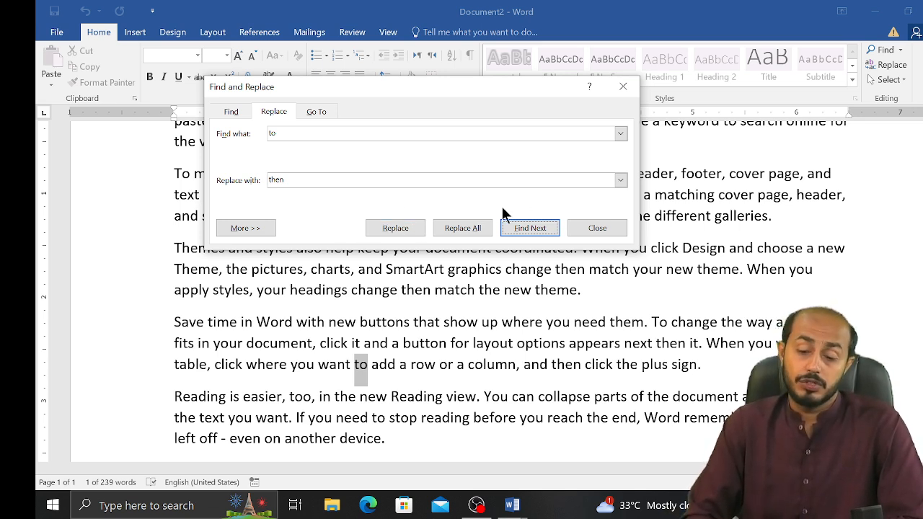
pyautogui.click(594, 240)
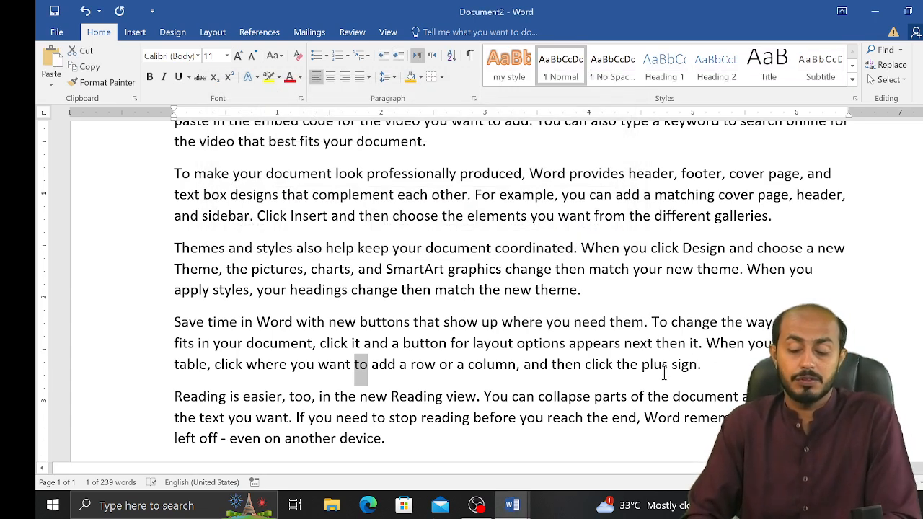
# Switch to the file-sample_500kB document, look through its headings, body text and table, and return to its beginning.
pyautogui.moveTo(519, 502)
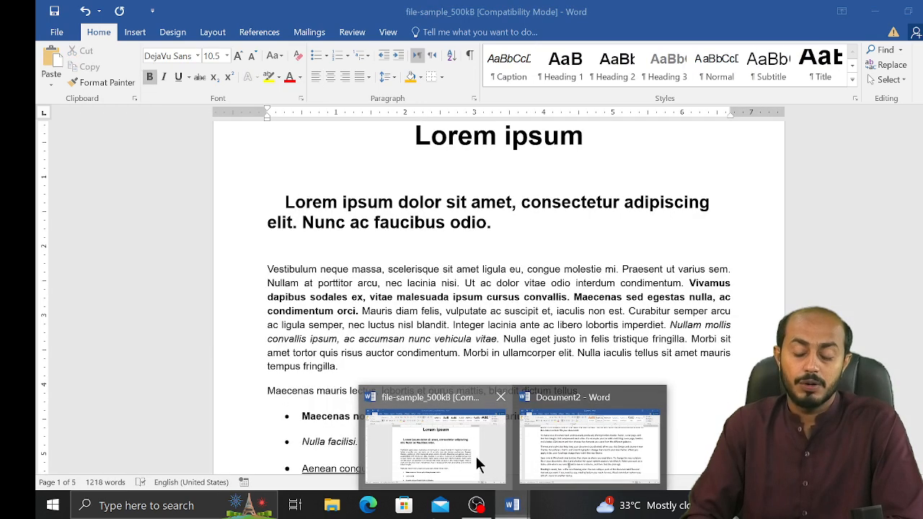
pyautogui.click(476, 457)
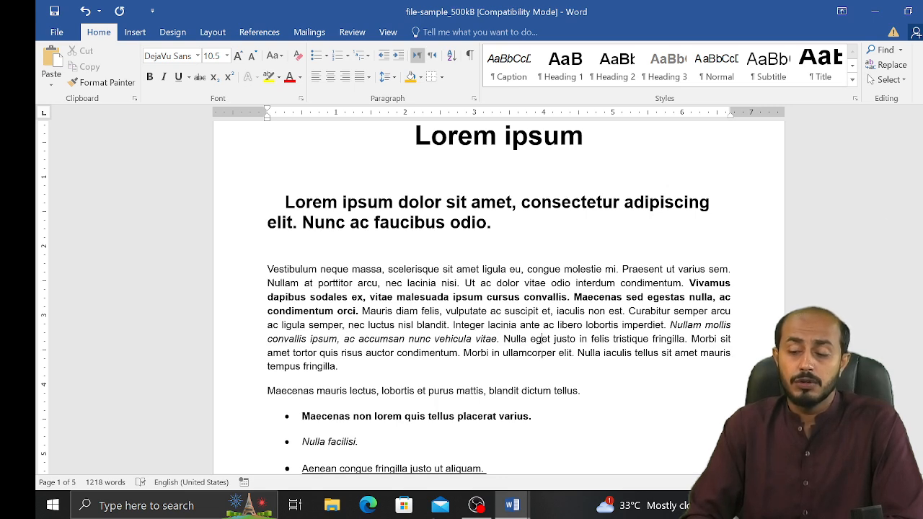
pyautogui.scroll(-4, 542, 339)
pyautogui.scroll(5, 542, 338)
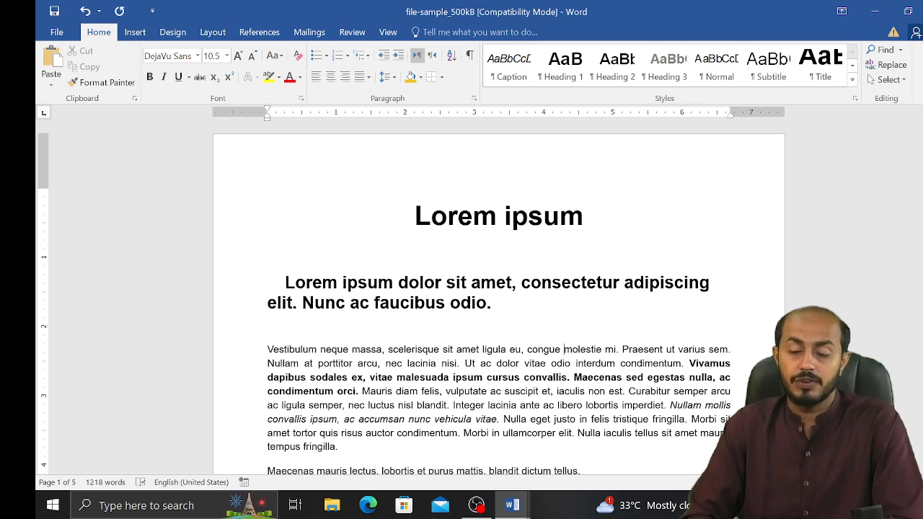
pyautogui.scroll(-15, 739, 145)
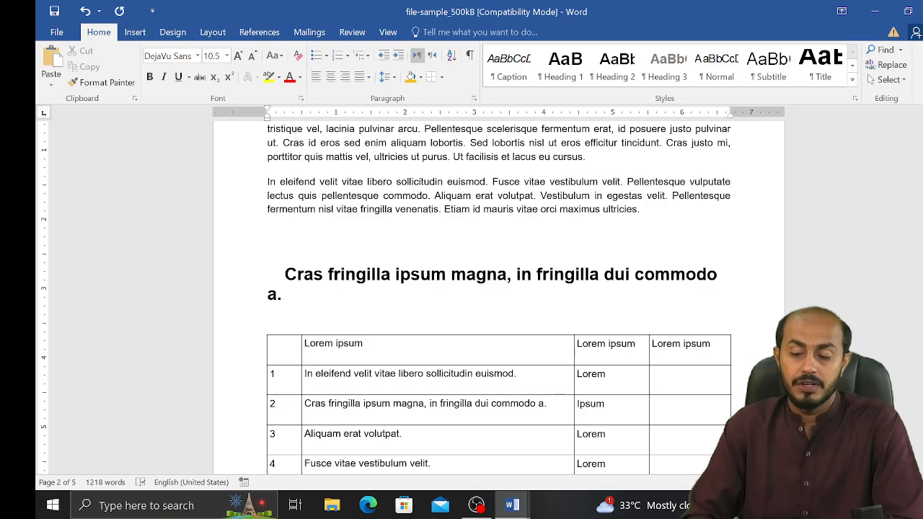
pyautogui.moveTo(922, 210); pyautogui.dragTo(922, 179)
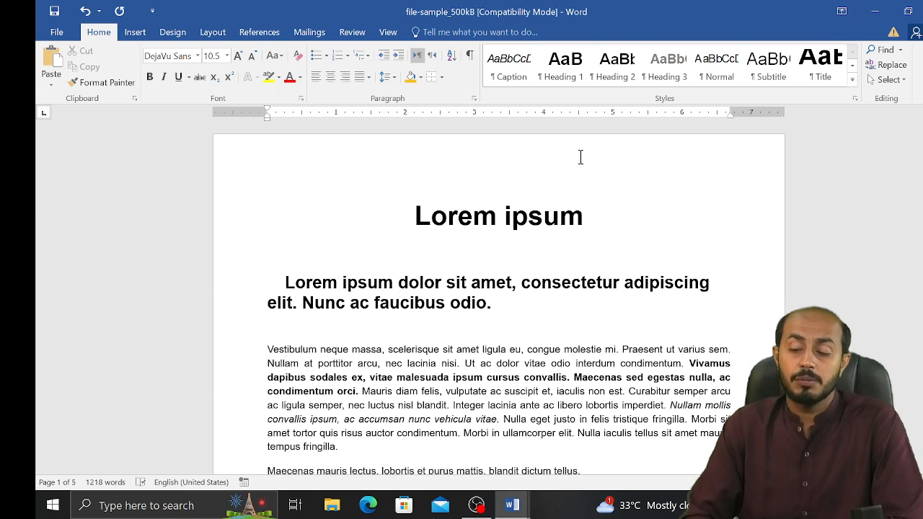
# Reopen Find and Replace in this document and clear both the search text and the replacement text.
pyautogui.click(893, 66)
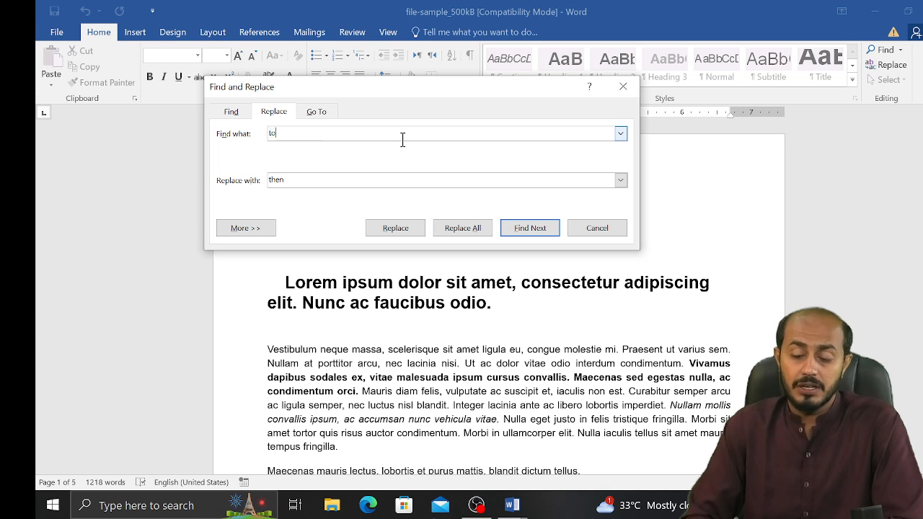
pyautogui.press('BackSpace')
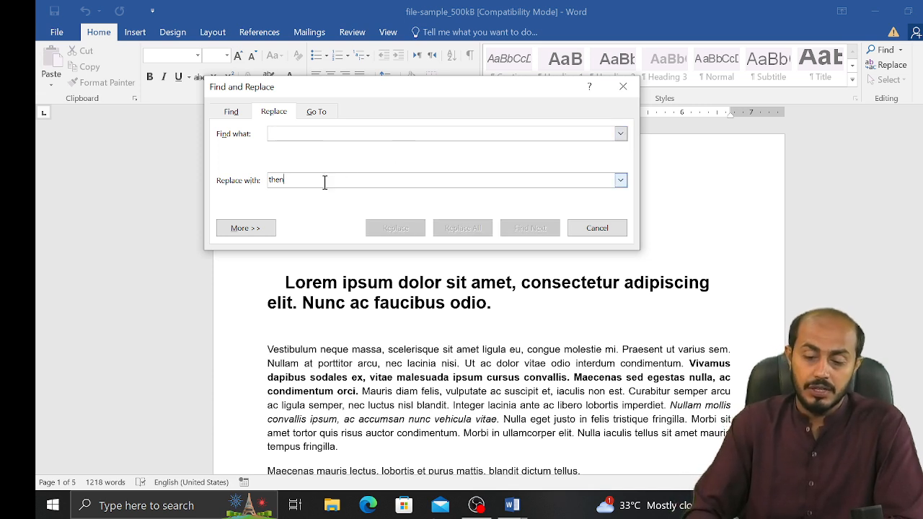
pyautogui.press('BackSpace')
pyautogui.press('BackSpace')
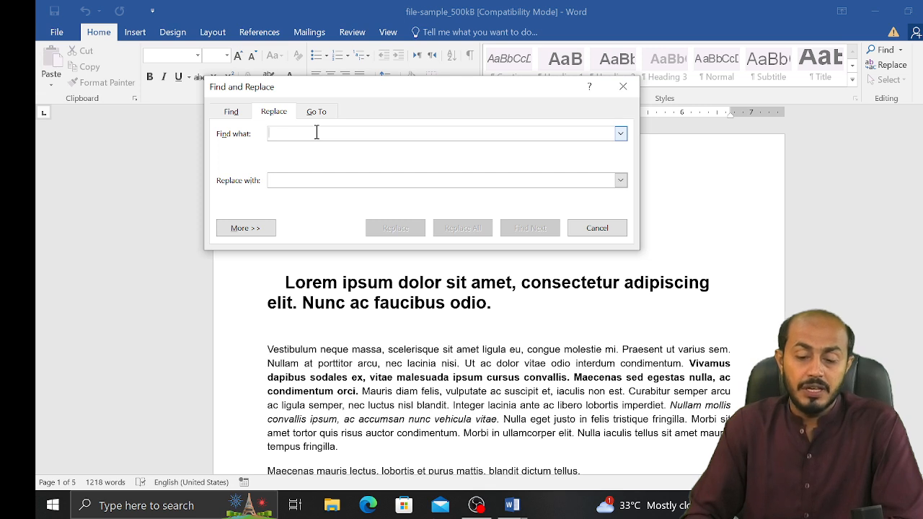
# Show the extra search options and set the search format to a font size of 10.5.
pyautogui.click(256, 229)
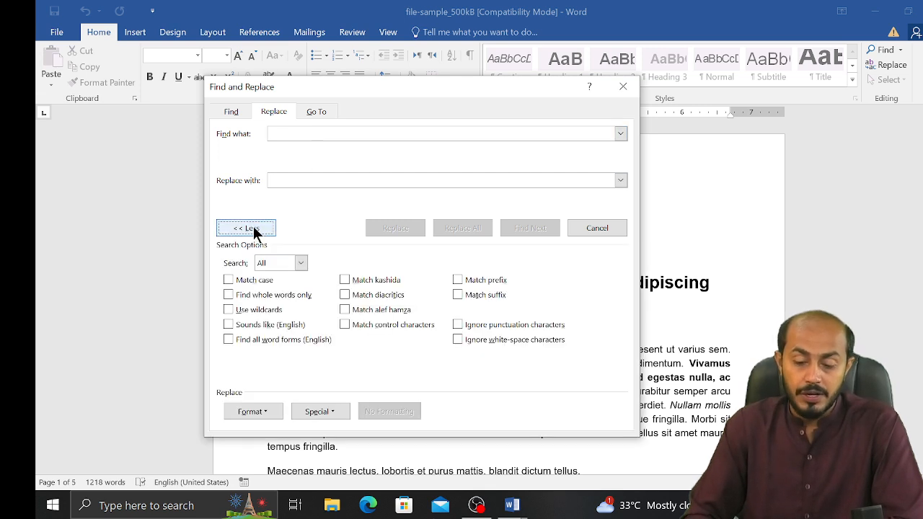
pyautogui.click(243, 414)
pyautogui.click(270, 296)
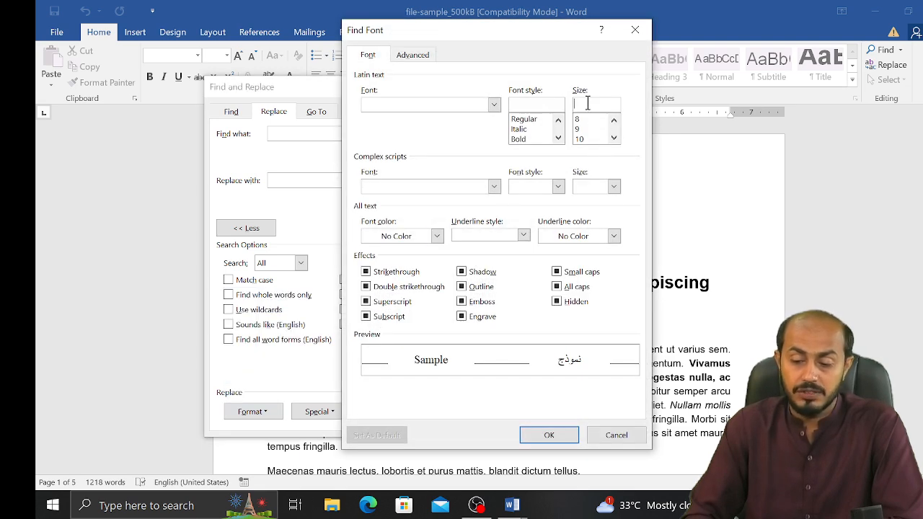
pyautogui.write('10')
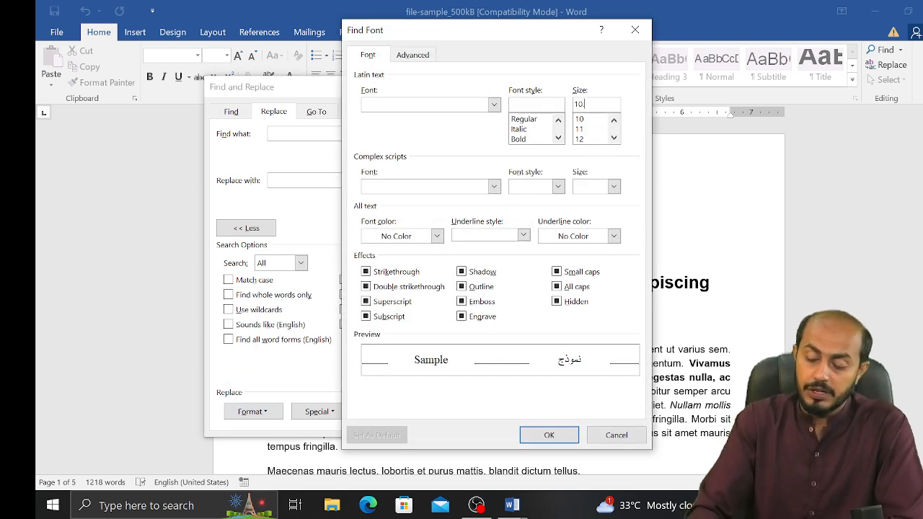
pyautogui.write('.5')
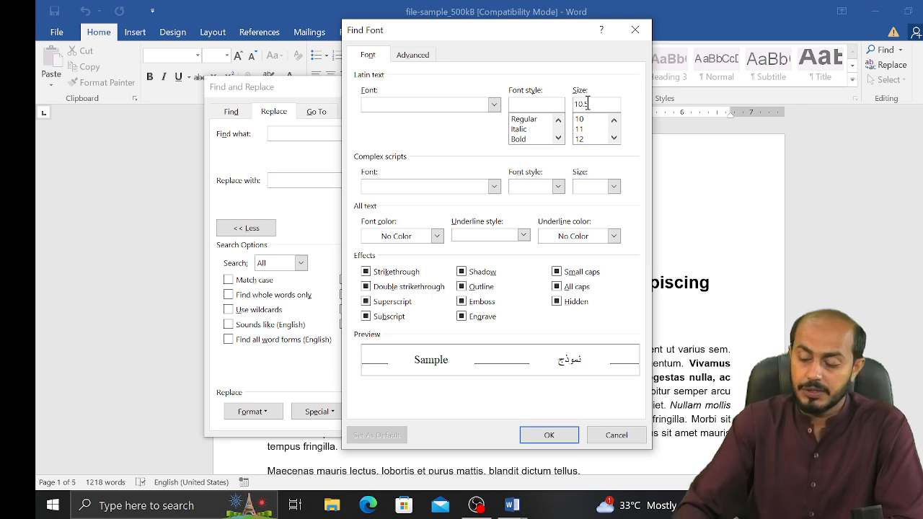
pyautogui.press('Return')
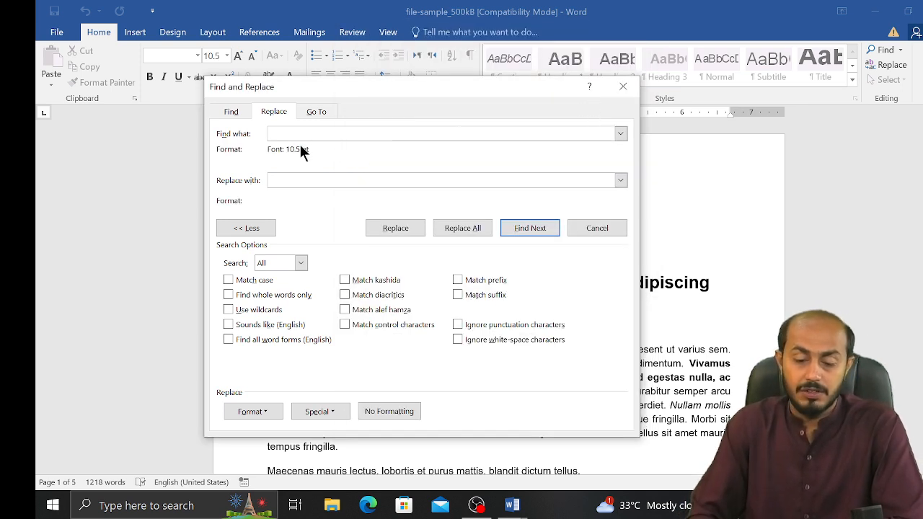
# Set the replacement format to the orange Accent 2 font color, leaving the replacement text empty.
pyautogui.click(297, 182)
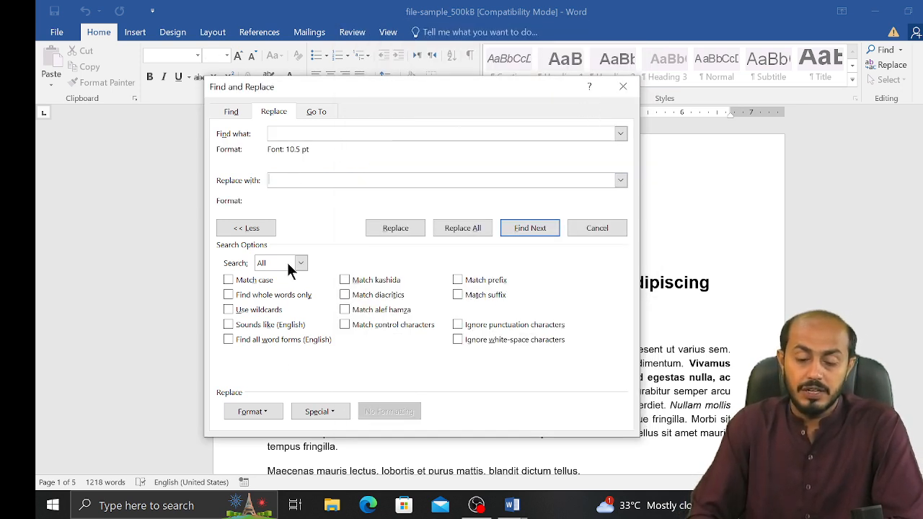
pyautogui.click(264, 416)
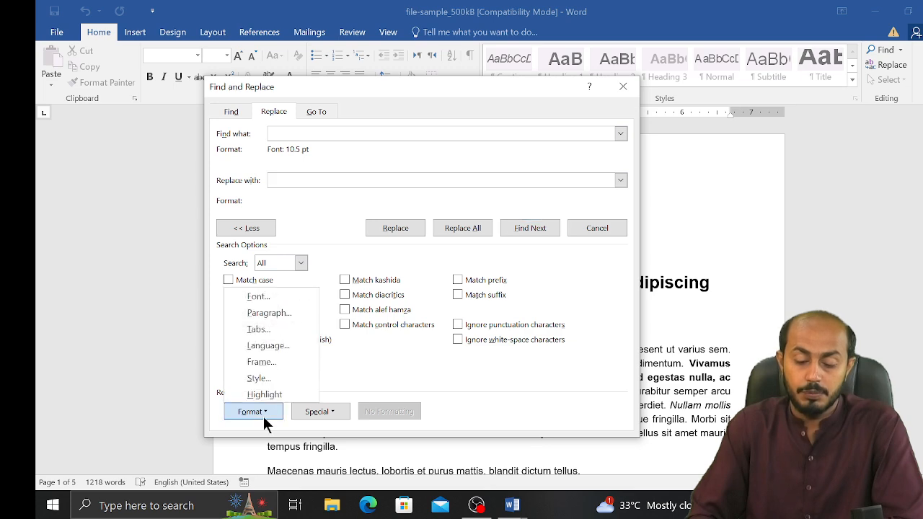
pyautogui.click(286, 297)
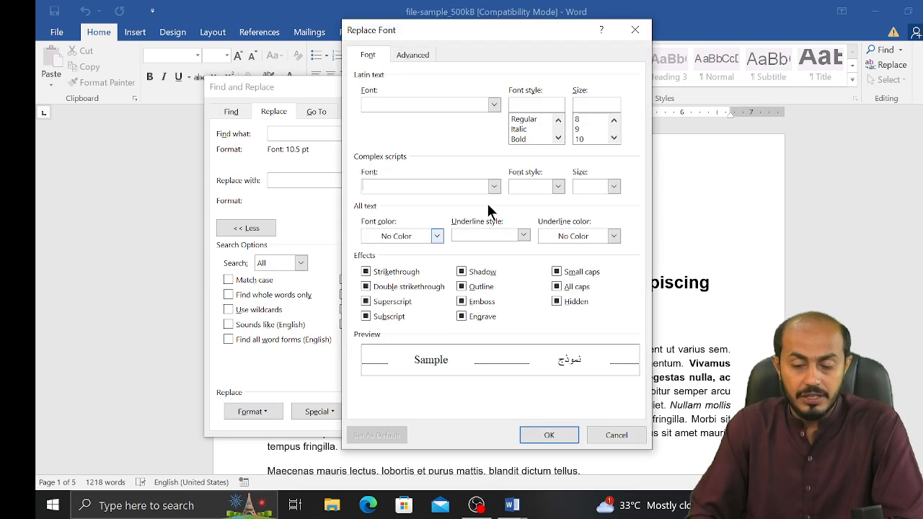
pyautogui.click(559, 188)
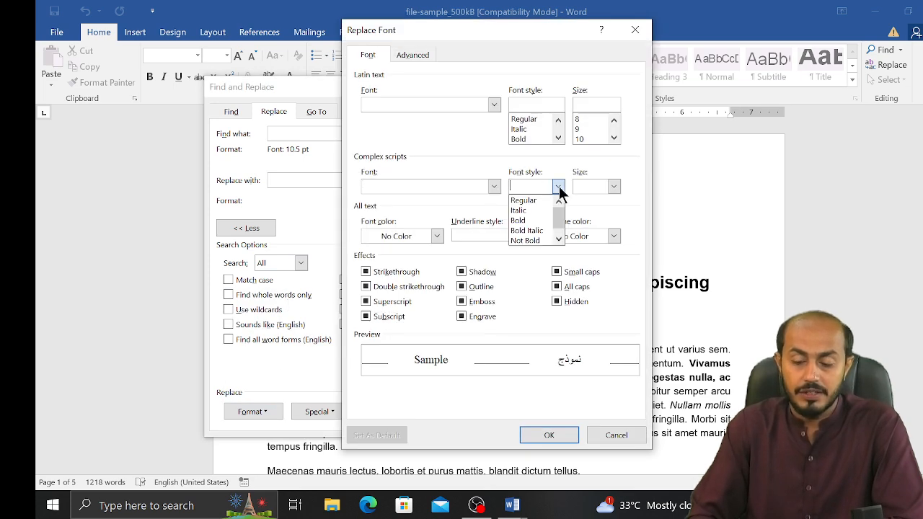
pyautogui.click(505, 160)
pyautogui.click(438, 236)
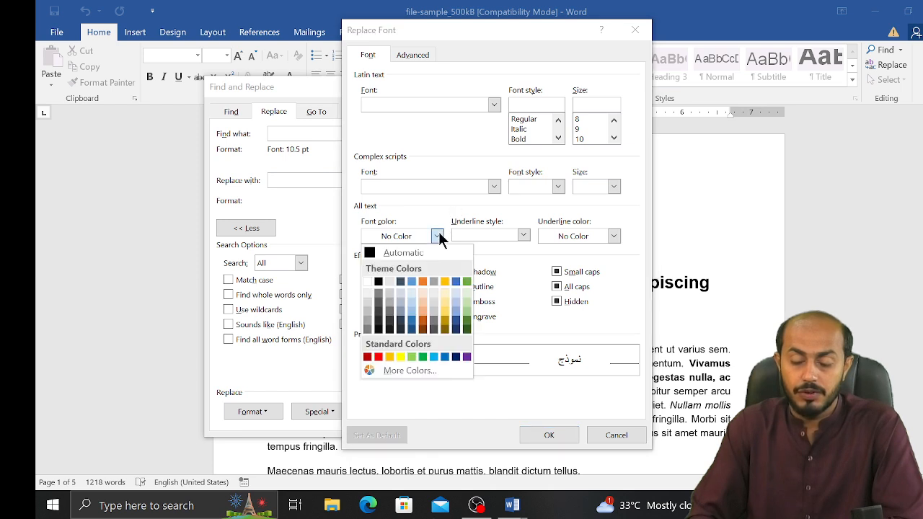
pyautogui.click(422, 281)
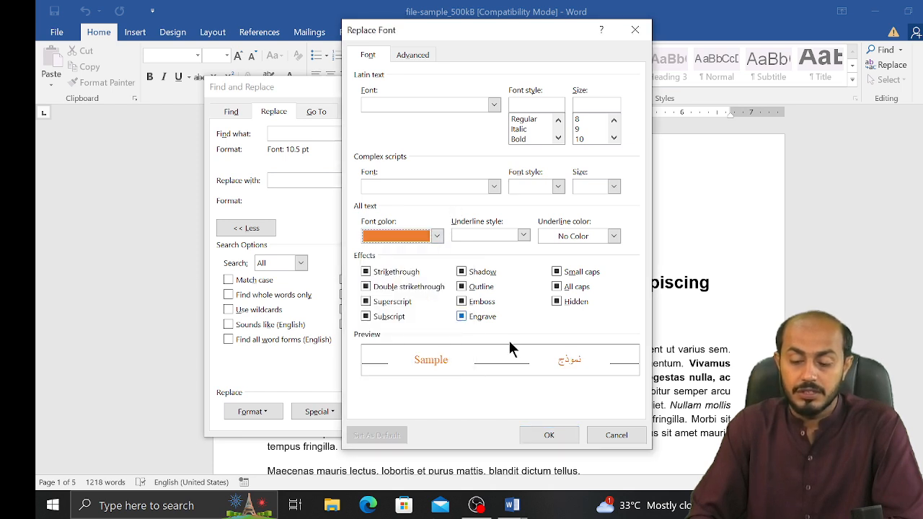
pyautogui.click(546, 438)
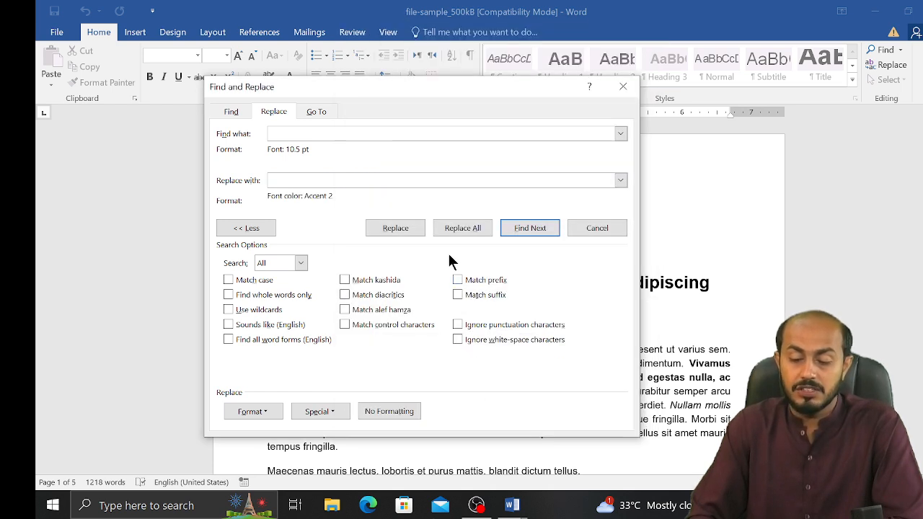
# Replace the formatting of all 10.5 pt text with the orange font color and close Find and Replace.
pyautogui.click(465, 231)
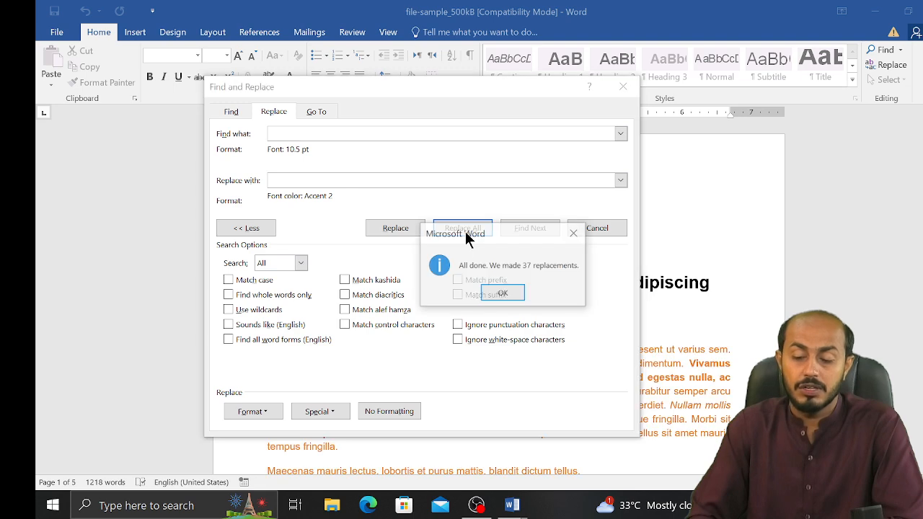
pyautogui.click(504, 288)
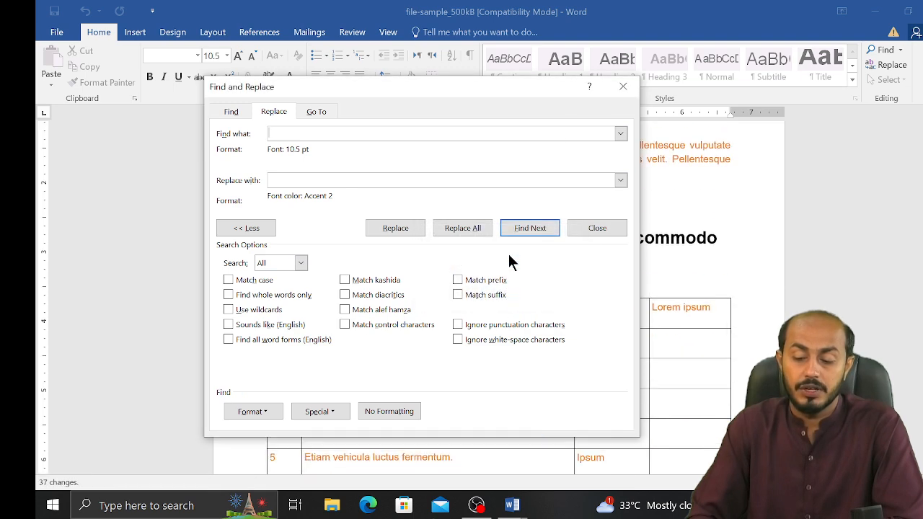
pyautogui.click(623, 87)
# Look over the recolored text from the document's beginning, undo the color replacement, and check the pages again.
pyautogui.moveTo(922, 215); pyautogui.dragTo(871, 138)
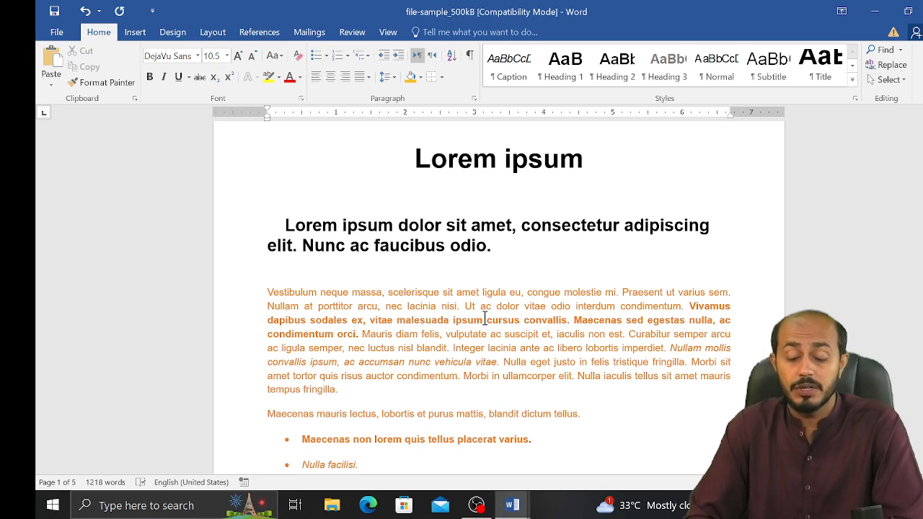
pyautogui.scroll(-15, 485, 319)
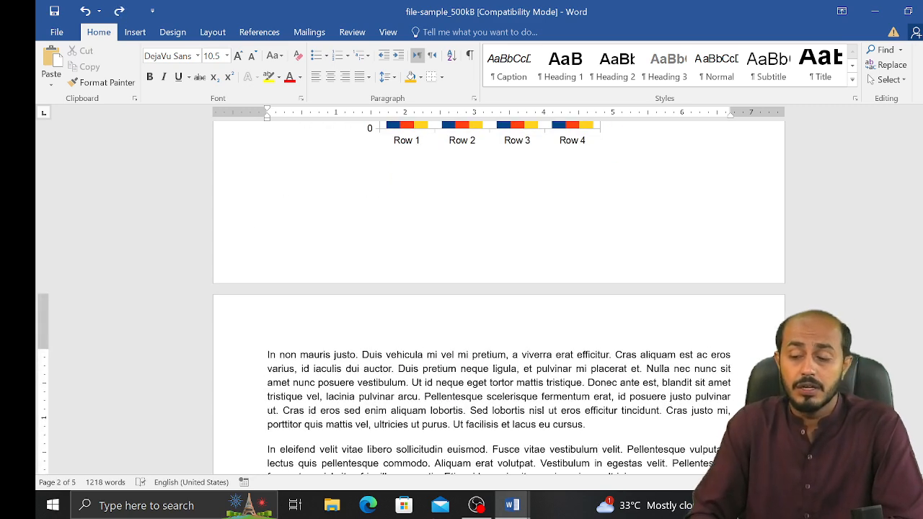
pyautogui.scroll(15, 598, 449)
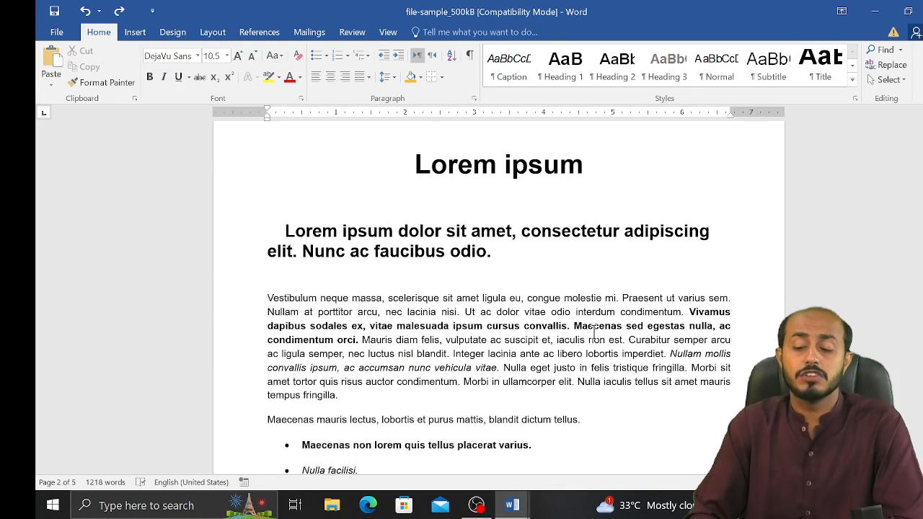
# Reopen Find and Replace and narrow the 10.5 pt search format to the Regular font style, not bold and not italic.
pyautogui.click(595, 332)
pyautogui.click(869, 66)
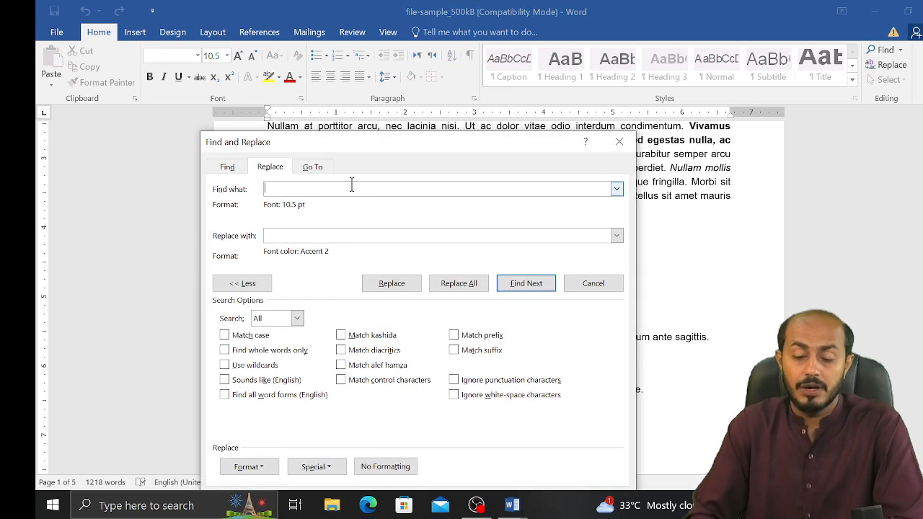
pyautogui.click(256, 466)
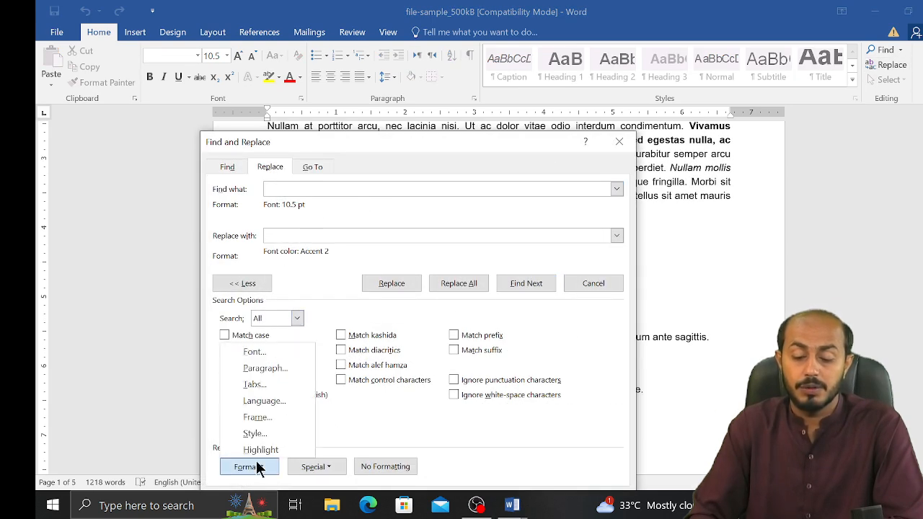
pyautogui.click(254, 352)
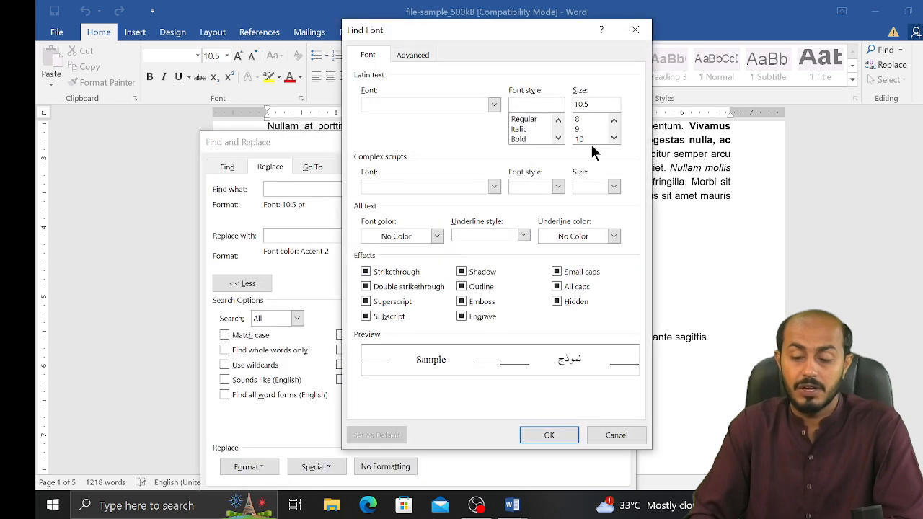
pyautogui.click(550, 435)
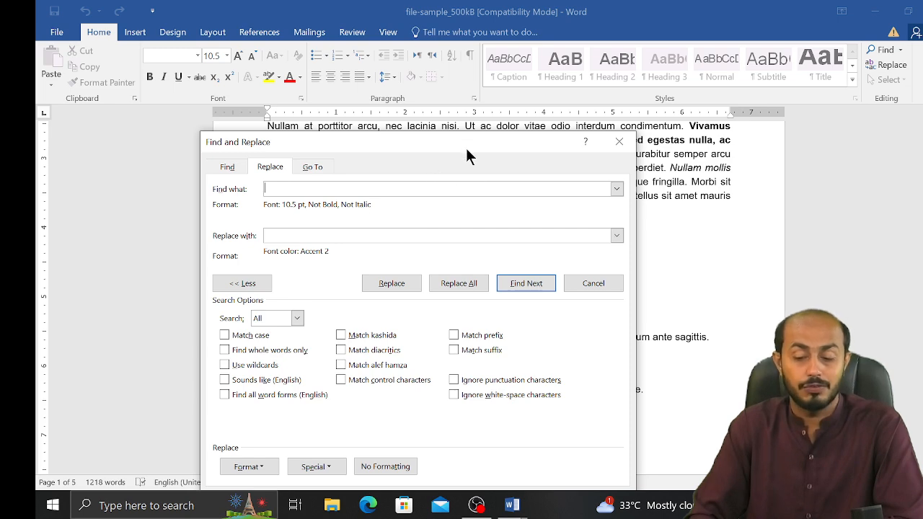
# Recolor all matching 10.5 pt regular text orange, close Find and Replace, and return to the document's beginning.
pyautogui.moveTo(467, 149); pyautogui.dragTo(475, 109)
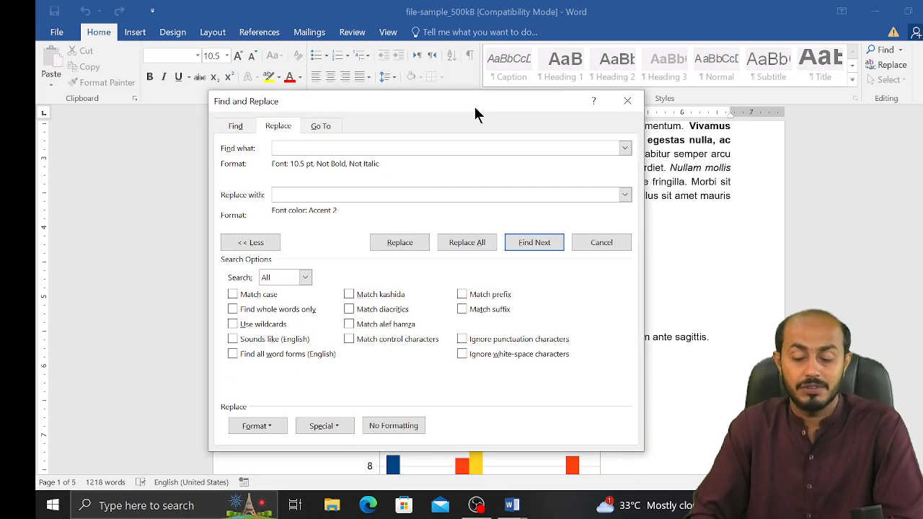
pyautogui.click(450, 243)
pyautogui.click(505, 292)
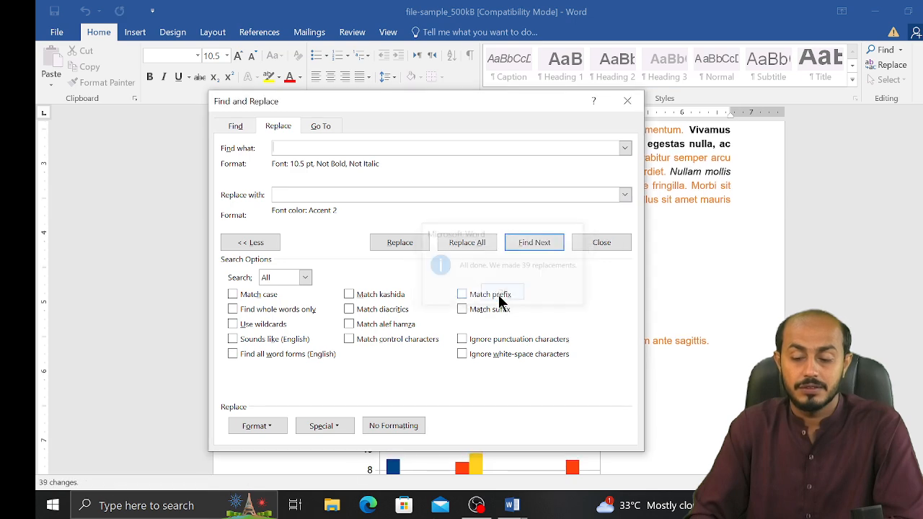
pyautogui.click(630, 101)
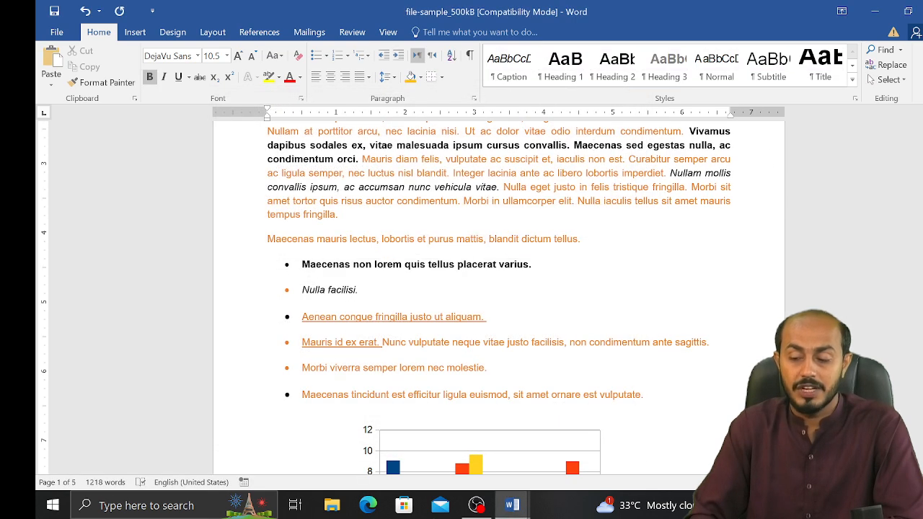
pyautogui.moveTo(922, 155); pyautogui.dragTo(922, 137)
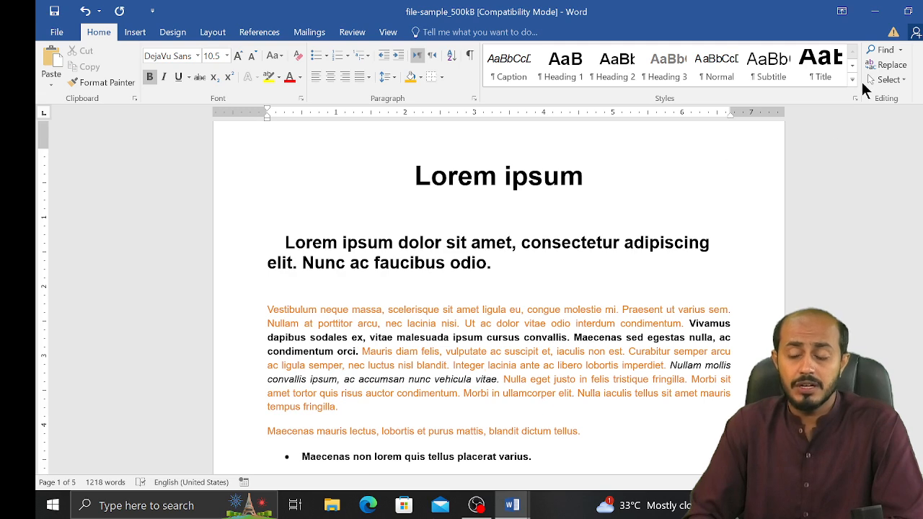
# Reopen Find and Replace, examine the special characters that can be searched for, and close it without choosing one.
pyautogui.click(888, 65)
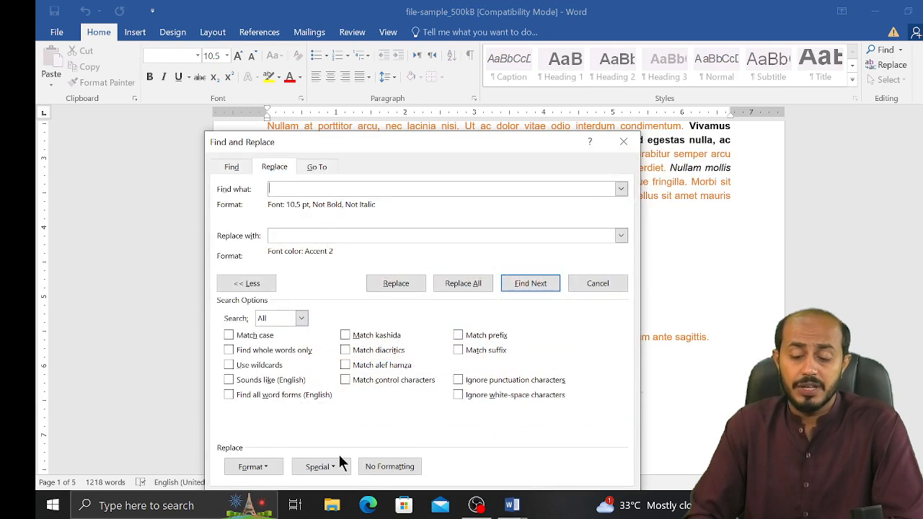
pyautogui.click(319, 467)
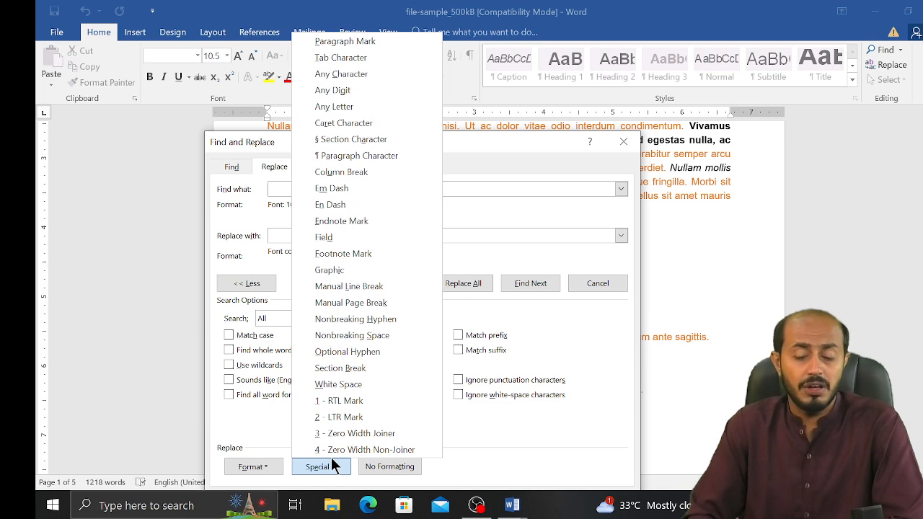
pyautogui.click(649, 405)
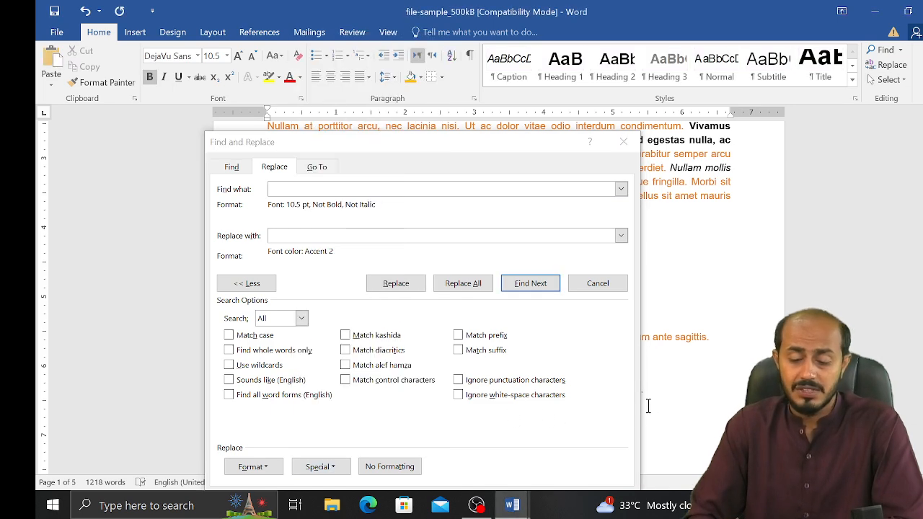
pyautogui.click(620, 160)
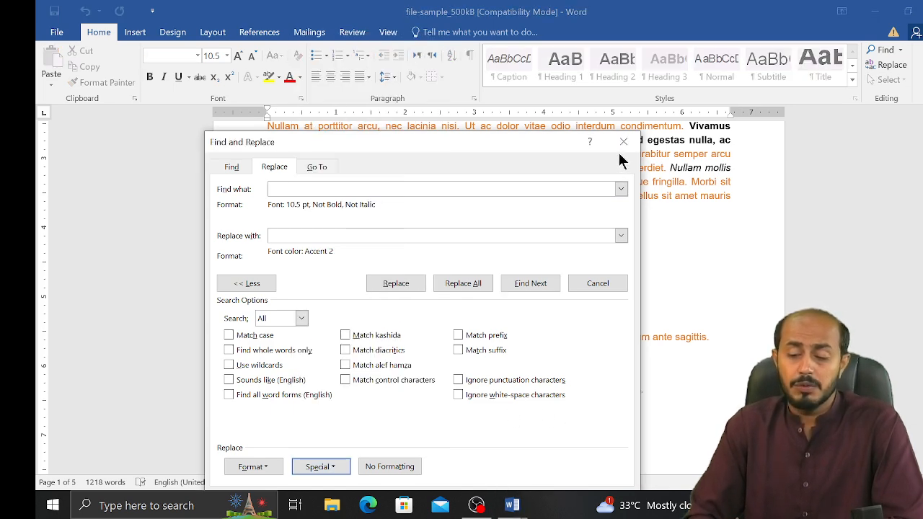
pyautogui.click(623, 142)
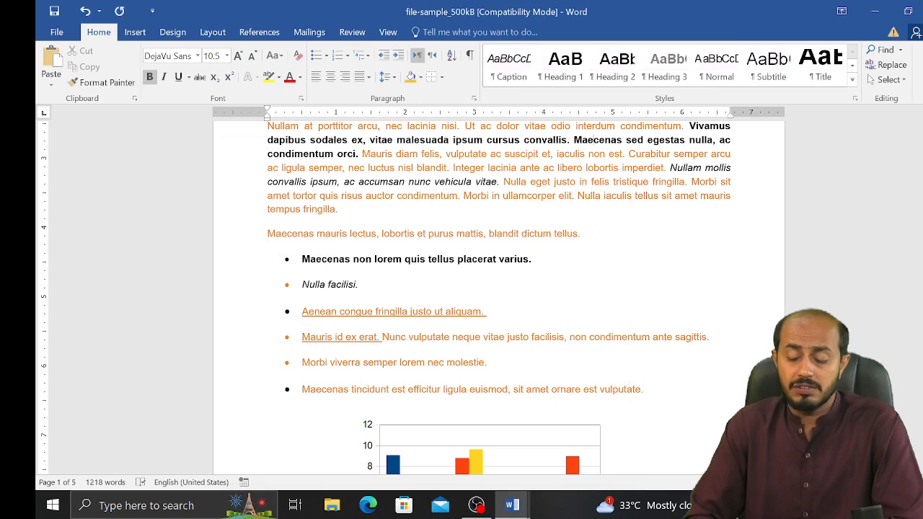
# Switch to the Document2 document and return to the beginning of its text.
pyautogui.click(519, 511)
pyautogui.click(547, 466)
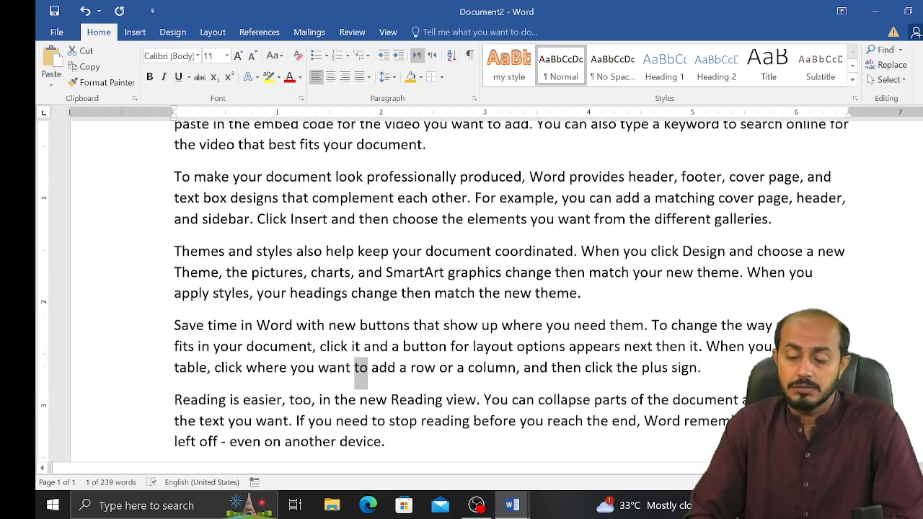
pyautogui.scroll(3, 511, 293)
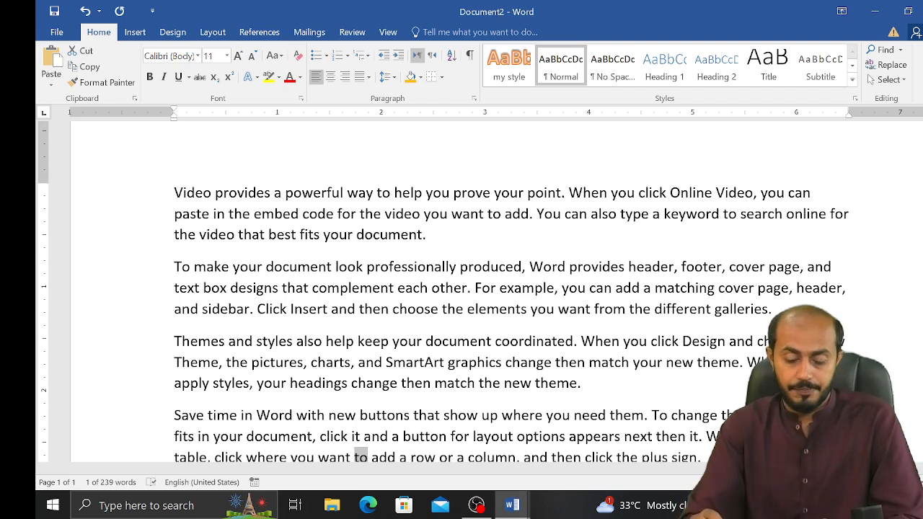
# Replace all of the document's text with sample text generated by =rand(100).
pyautogui.hotkey('ctrl', 'a')
pyautogui.press('BackSpace')
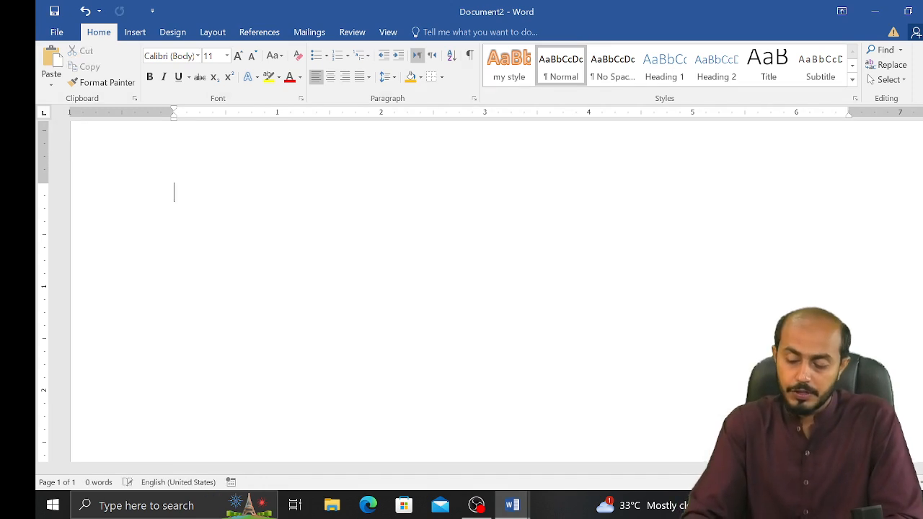
pyautogui.write('=rand(')
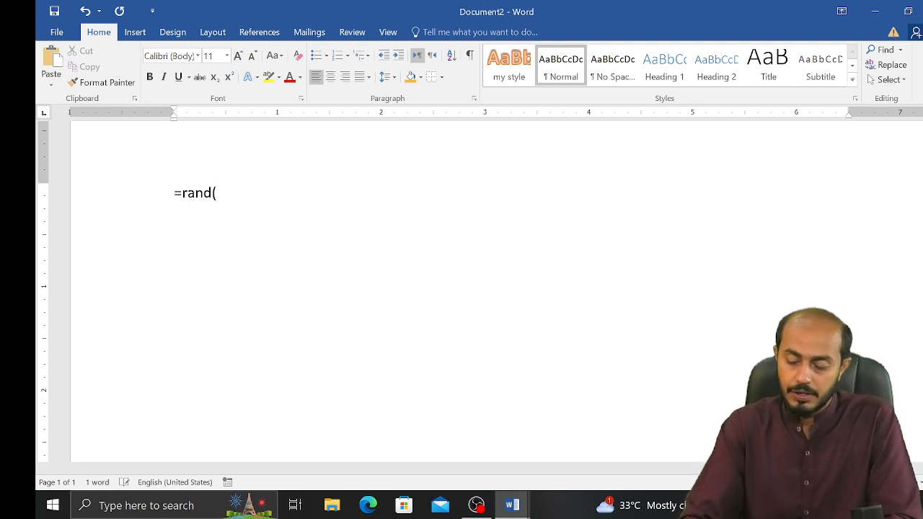
pyautogui.write(')')
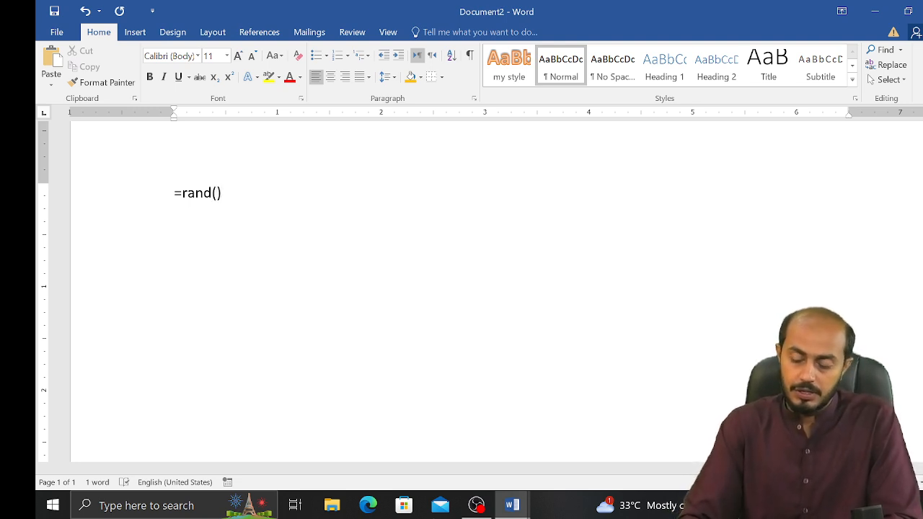
pyautogui.write('100')
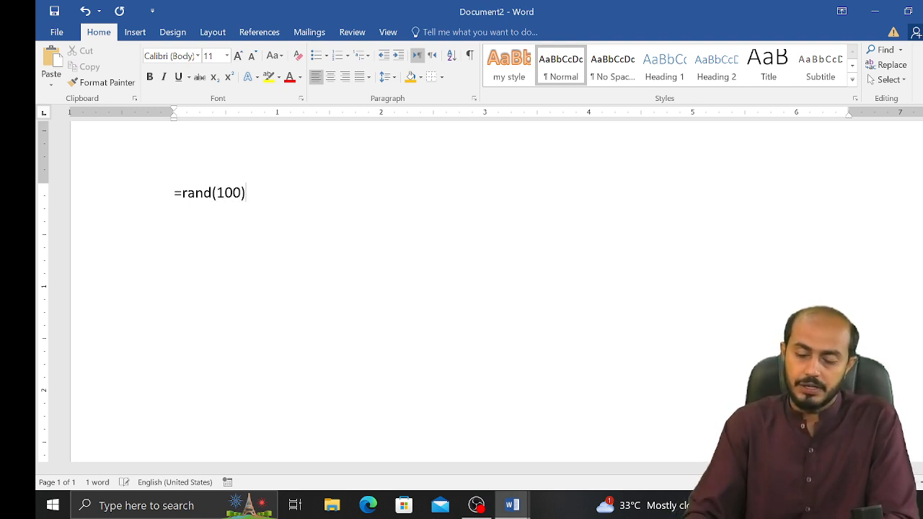
pyautogui.press('Return')
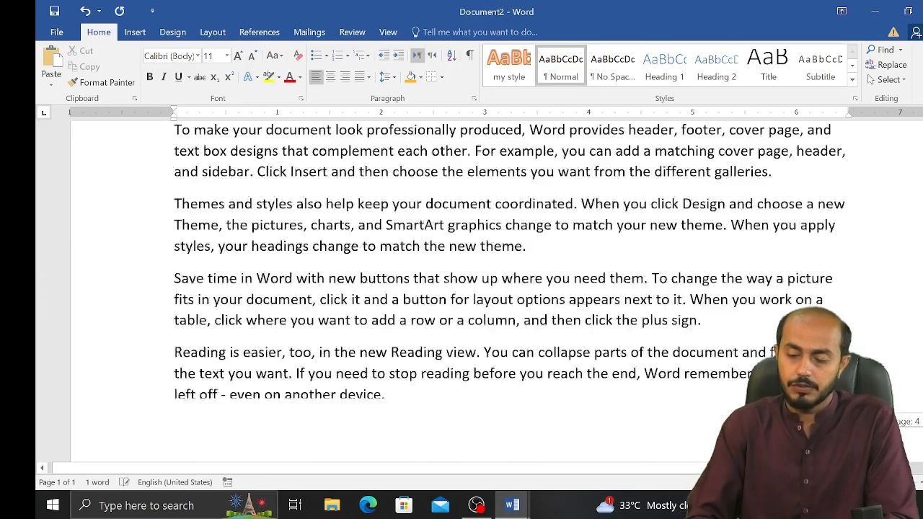
# Add the line "Chp 1" above the first paragraph of the document.
pyautogui.scroll(4, 290, 283)
pyautogui.click(262, 238)
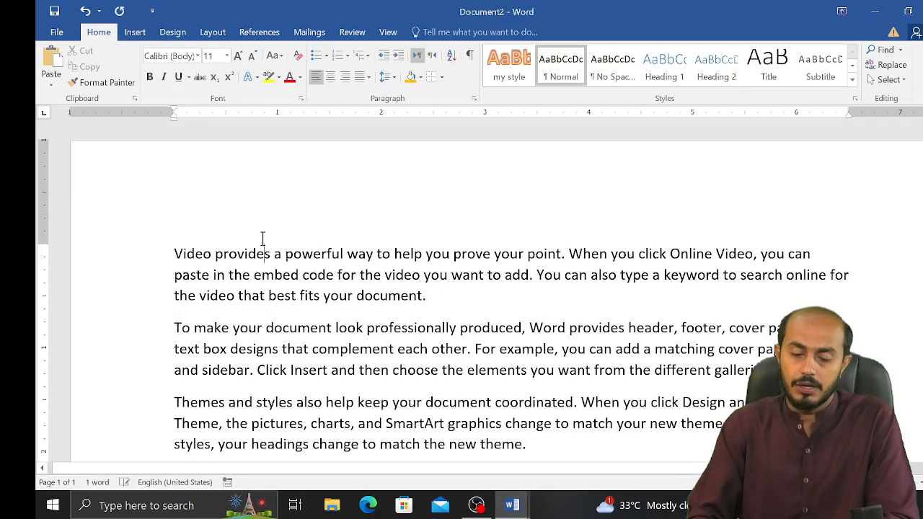
pyautogui.click(173, 253)
pyautogui.press('Return')
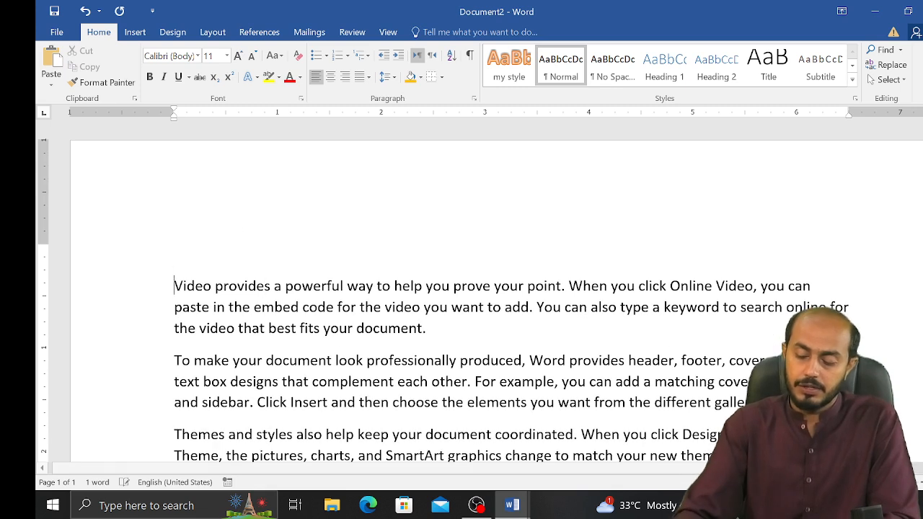
pyautogui.press('Up')
pyautogui.write('Chp 1')
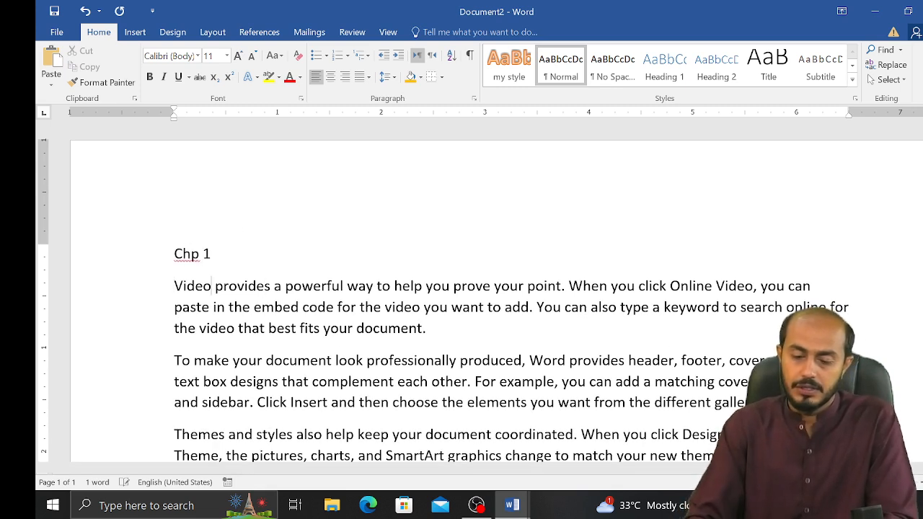
# Add the line "Chp 2" at the start of page 3, above the "Reading is easier" paragraph.
pyautogui.scroll(-6, 461, 302)
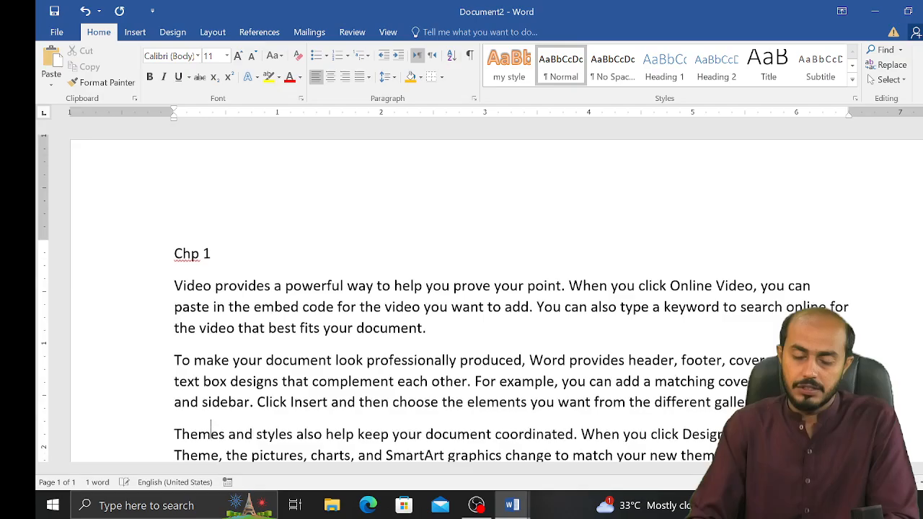
pyautogui.scroll(-2, 462, 303)
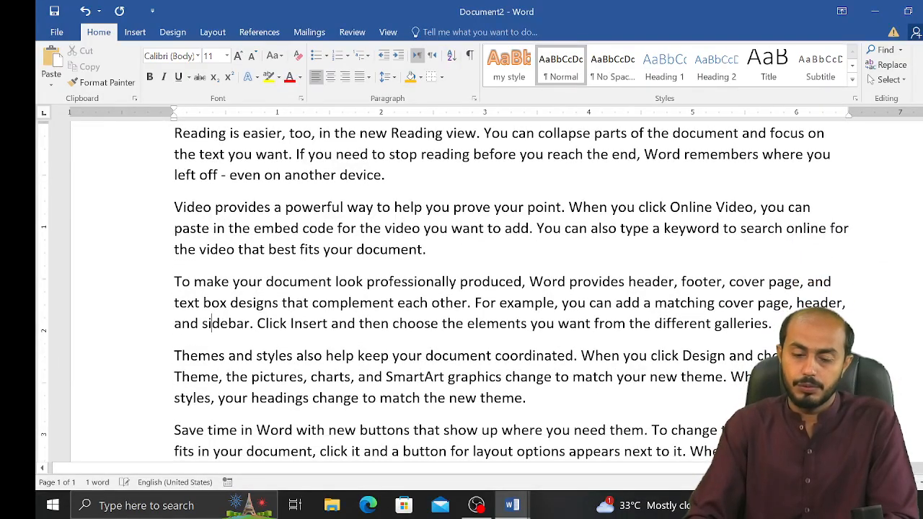
pyautogui.scroll(-4, 212, 161)
pyautogui.scroll(-1, 211, 180)
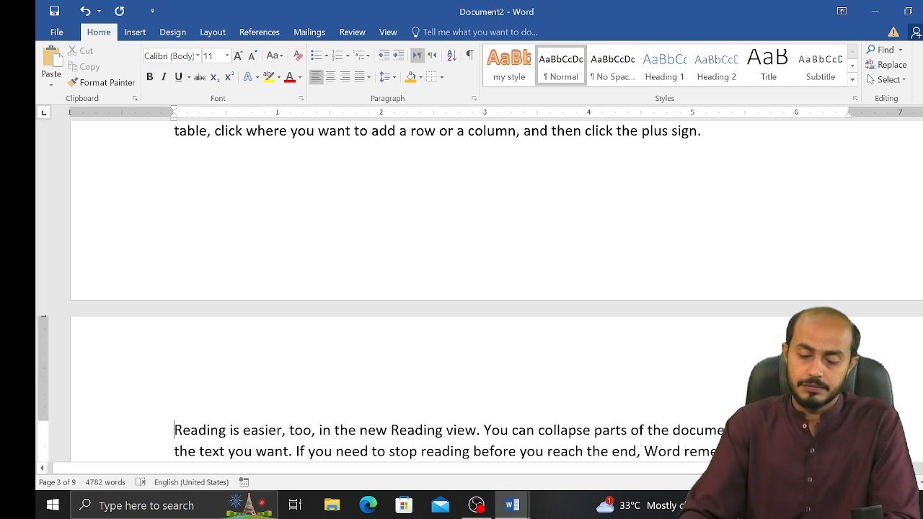
pyautogui.press('Return')
pyautogui.press('Up')
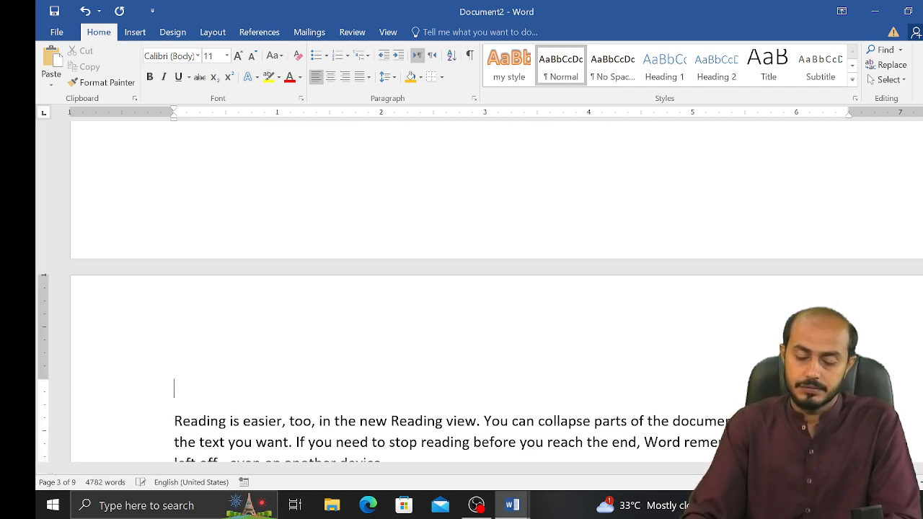
pyautogui.write('Chp 2')
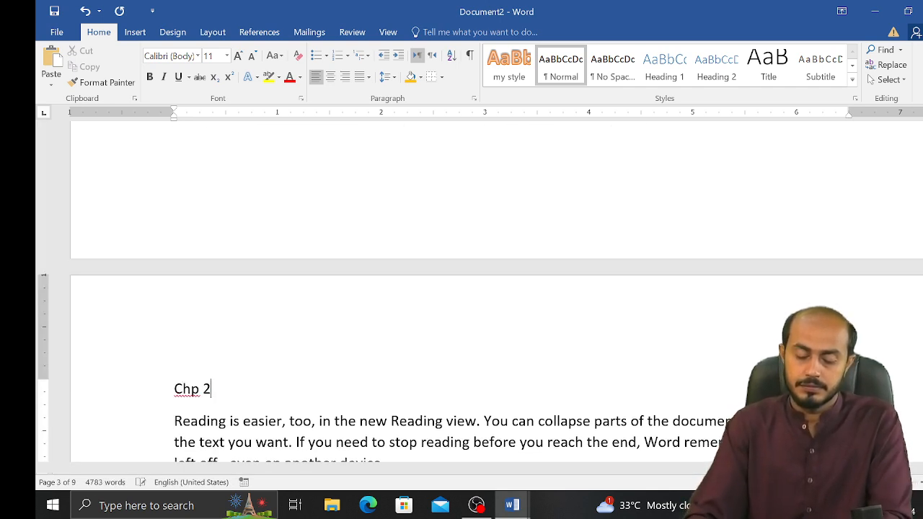
# Add the line "Chp 3" at the start of page 5, above the "Save time in Word" paragraph.
pyautogui.press('Down')
pyautogui.press('Down')
pyautogui.press('Down')
pyautogui.press('Down')
pyautogui.press('Down')
pyautogui.press('Down')
pyautogui.press('Down')
pyautogui.press('Down')
pyautogui.press('Down')
pyautogui.press('Down')
pyautogui.press('Down')
pyautogui.press('Down')
pyautogui.press('Down')
pyautogui.press('Down')
pyautogui.press('Down')
pyautogui.press('Down')
pyautogui.press('Down')
pyautogui.press('Down')
pyautogui.press('Down')
pyautogui.press('Down')
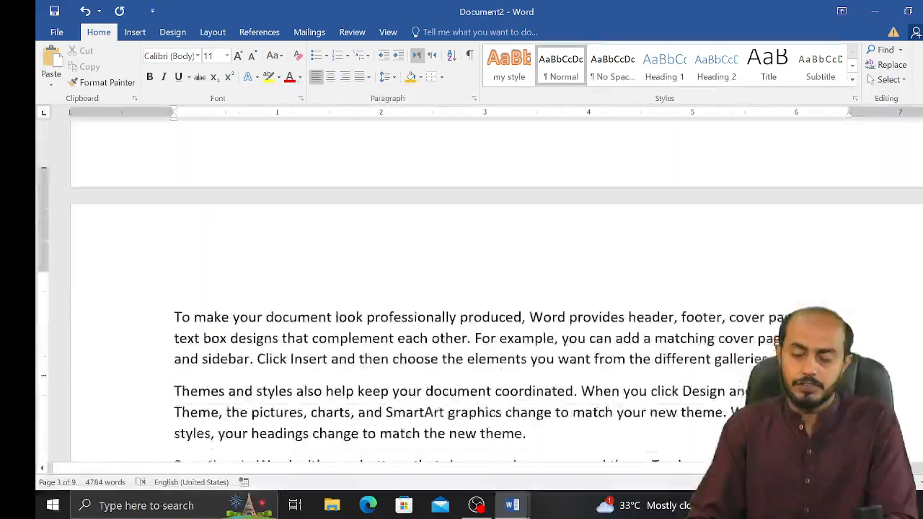
pyautogui.press('Down')
pyautogui.press('Down')
pyautogui.press('Down')
pyautogui.press('Down')
pyautogui.press('Down')
pyautogui.press('Down')
pyautogui.press('Down')
pyautogui.press('Down')
pyautogui.press('Down')
pyautogui.press('Down')
pyautogui.press('Down')
pyautogui.press('Down')
pyautogui.press('Down')
pyautogui.press('Down')
pyautogui.press('Down')
pyautogui.press('Down')
pyautogui.press('Down')
pyautogui.press('Down')
pyautogui.press('Down')
pyautogui.press('Down')
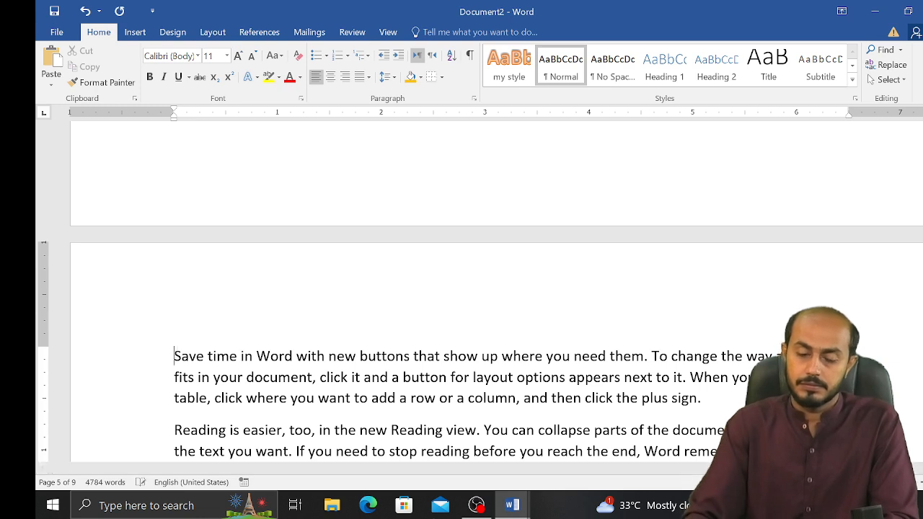
pyautogui.press('Return')
pyautogui.write('C')
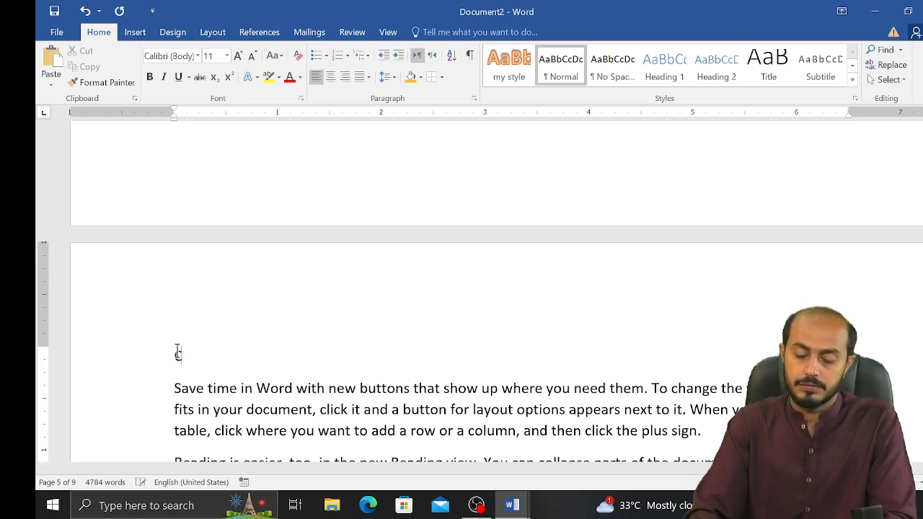
pyautogui.write('hp ')
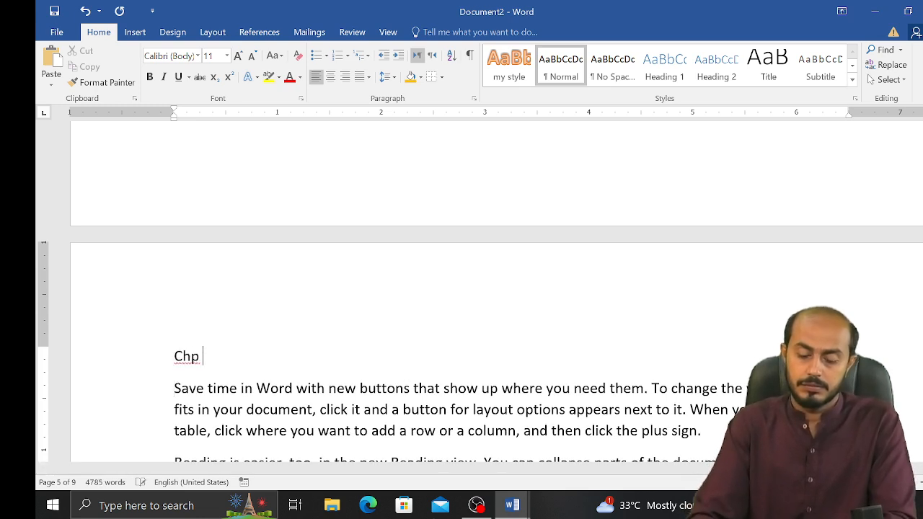
pyautogui.write('3')
# Add the line "Chp 4" at the start of page 7, above the "Themes and styles" paragraph.
pyautogui.scroll(-5, 462, 288)
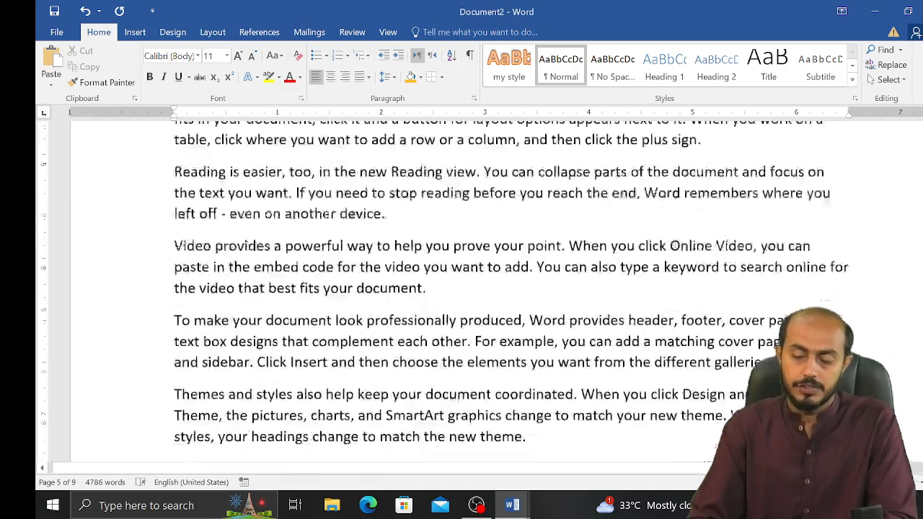
pyautogui.scroll(10, 210, 451)
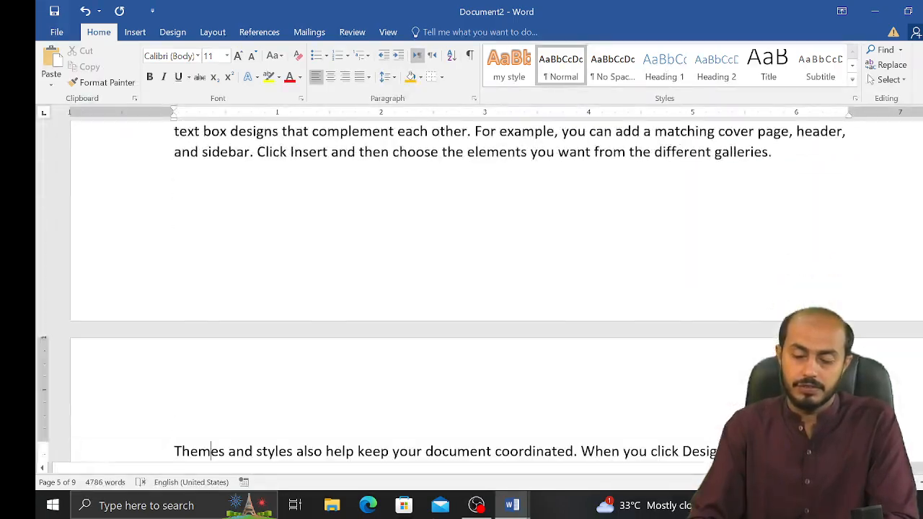
pyautogui.scroll(-2, 58, 336)
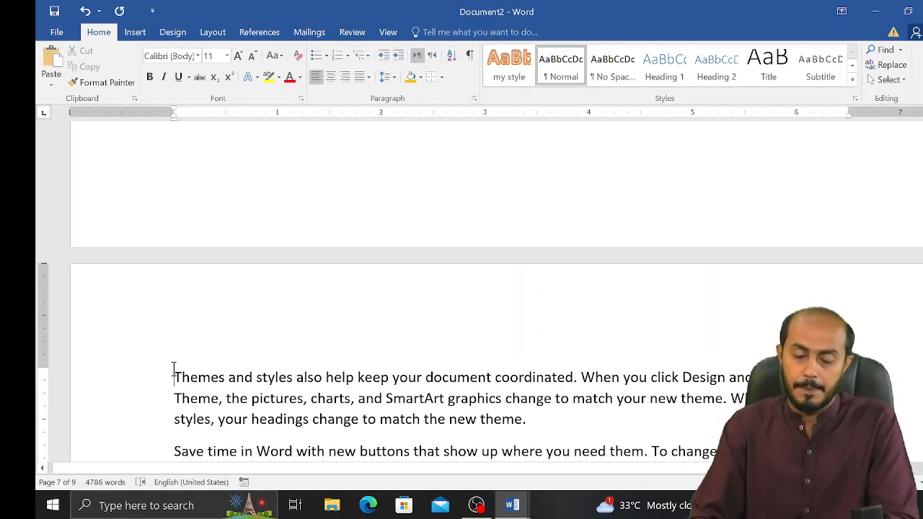
pyautogui.press('Return')
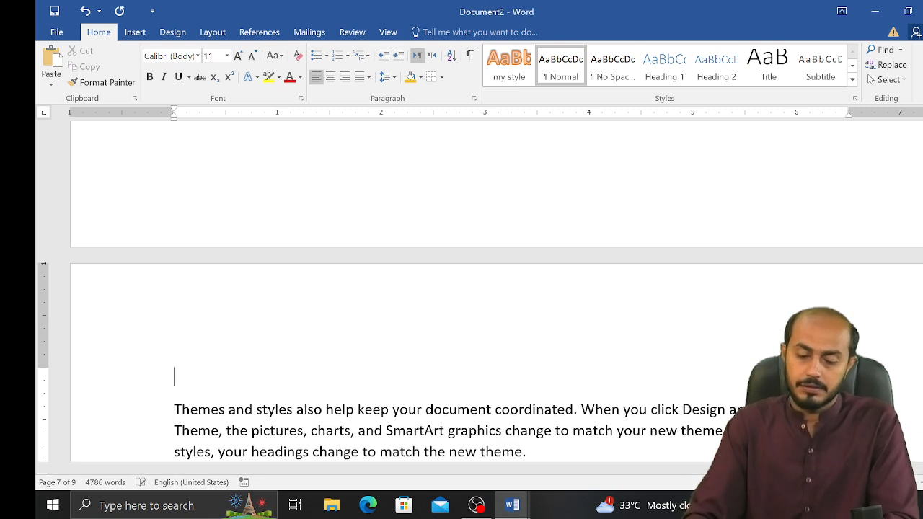
pyautogui.write('Chp ')
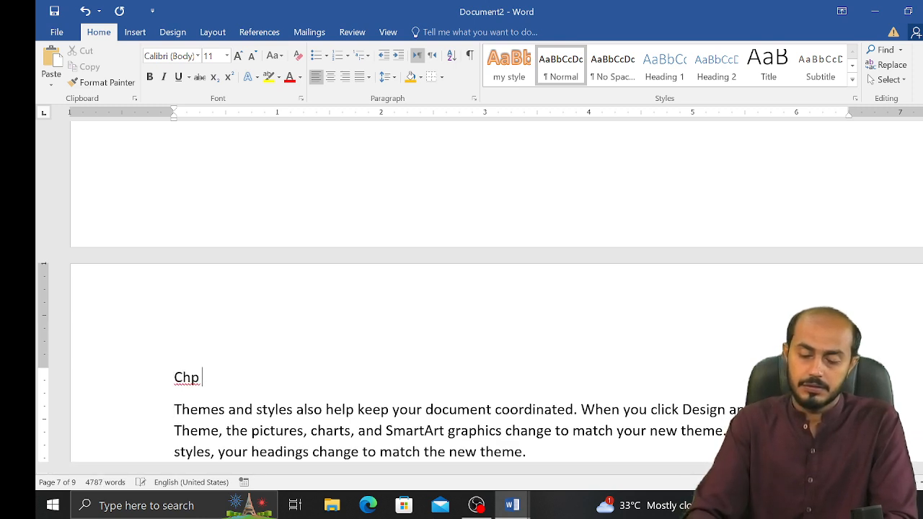
pyautogui.write('4')
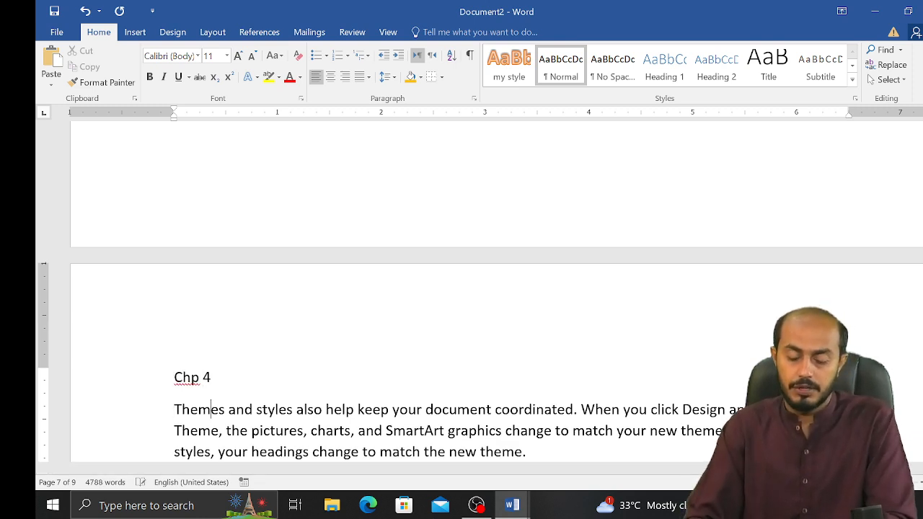
# Add the line "Chp 5" at the start of page 9, above the "To make your document look" paragraph.
pyautogui.scroll(-5, 462, 289)
pyautogui.scroll(-10, 211, 440)
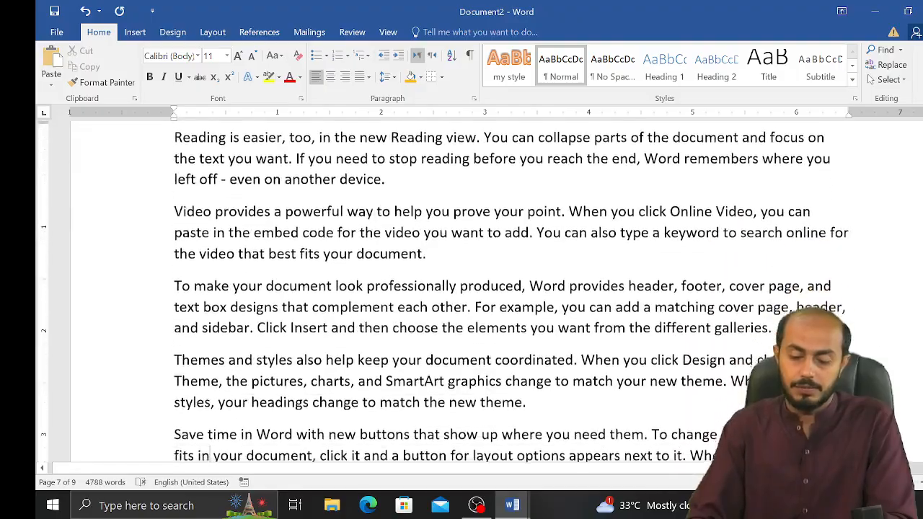
pyautogui.scroll(-15, 212, 440)
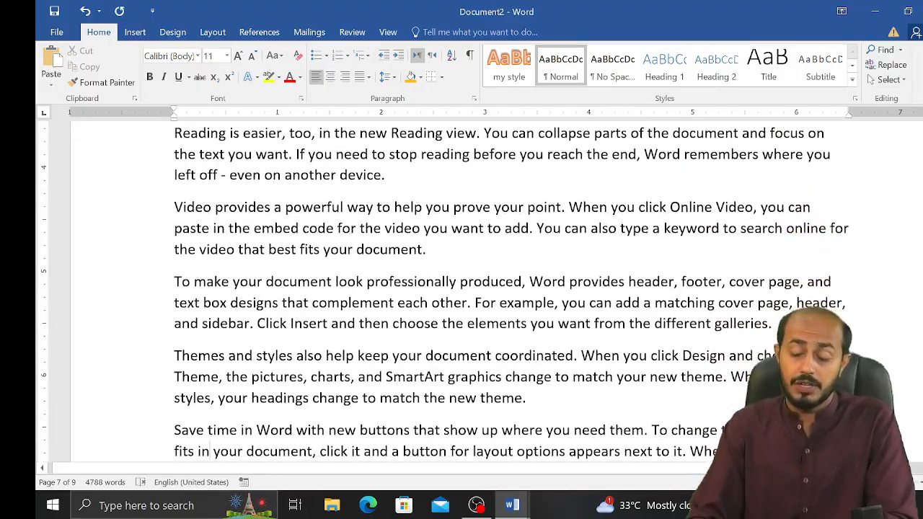
pyautogui.press('Up')
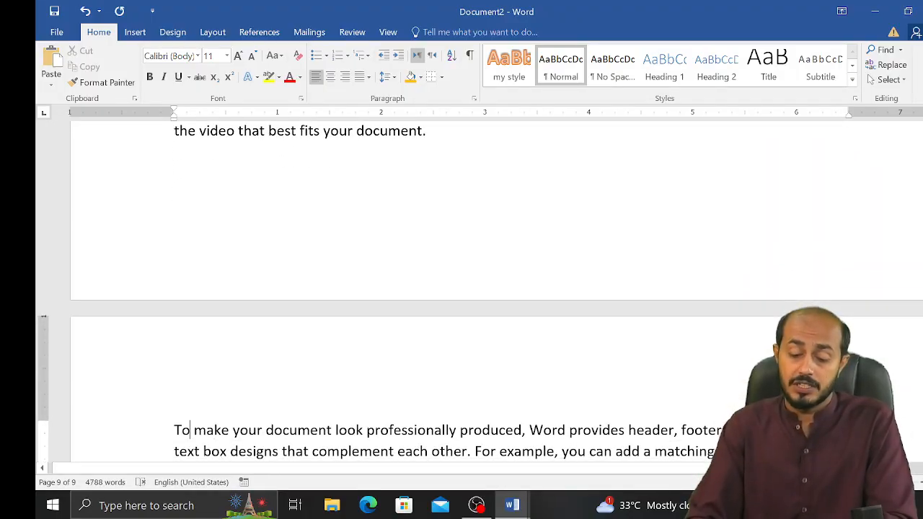
pyautogui.press('Left')
pyautogui.press('Left')
pyautogui.press('Return')
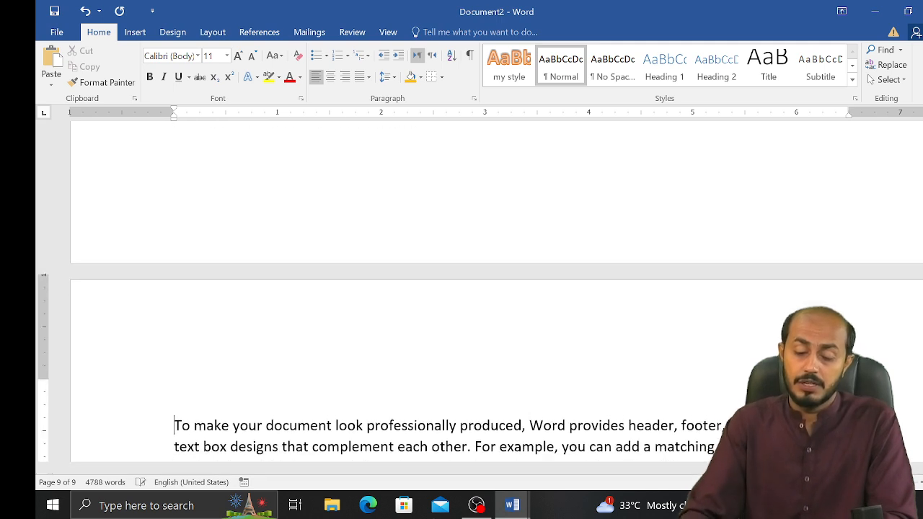
pyautogui.press('Up')
pyautogui.write('Chp')
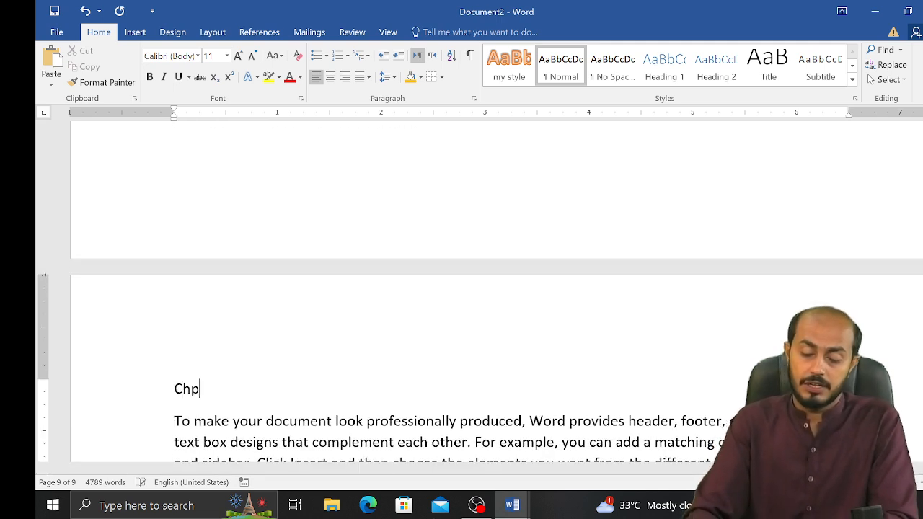
pyautogui.write(' 5')
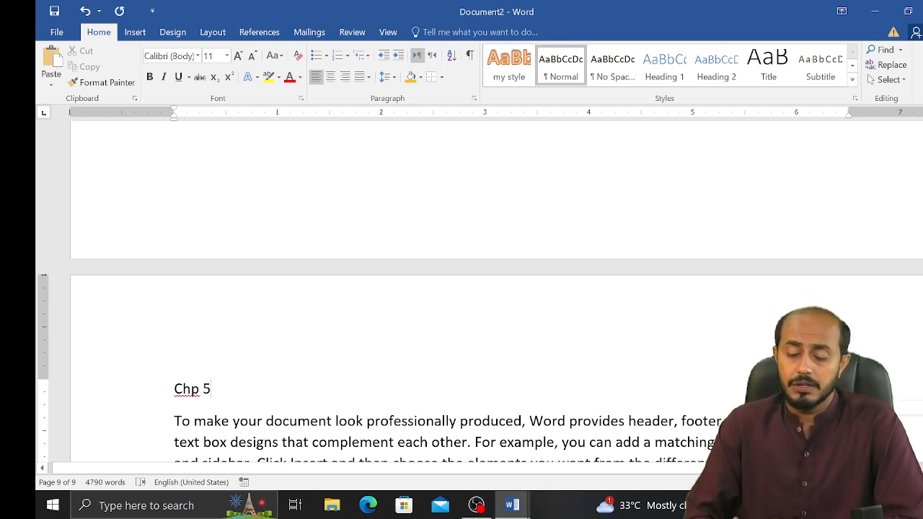
# Return to the document's first page, open Find and Replace, and clear the formatting criteria from both the search and replacement text.
pyautogui.moveTo(922, 409); pyautogui.dragTo(922, 130)
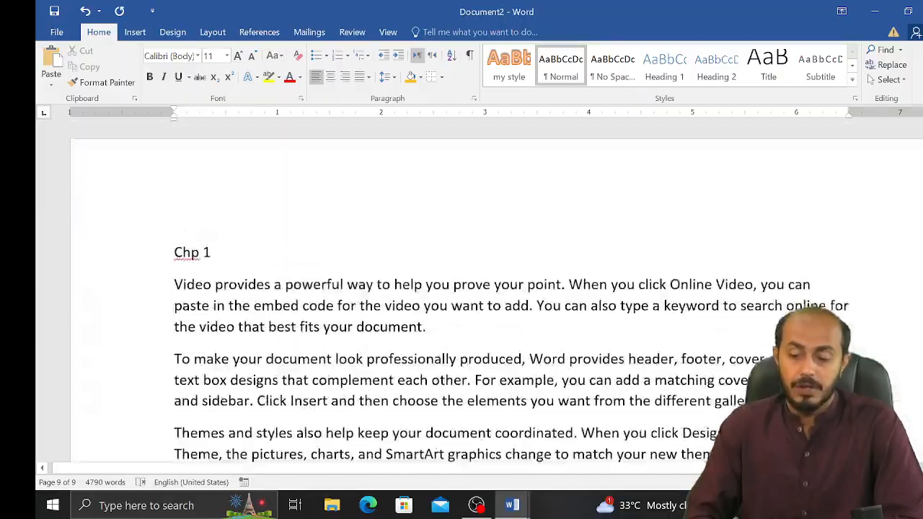
pyautogui.click(617, 286)
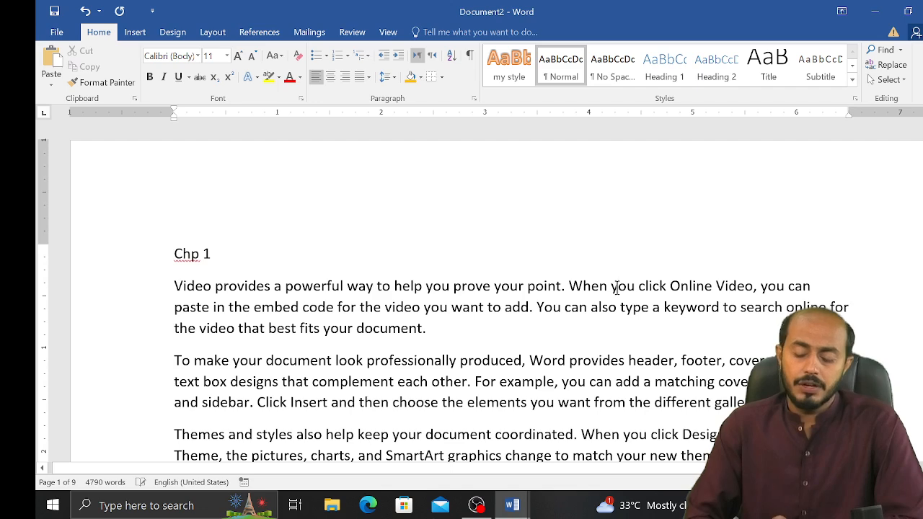
pyautogui.hotkey('ctrl', 'h')
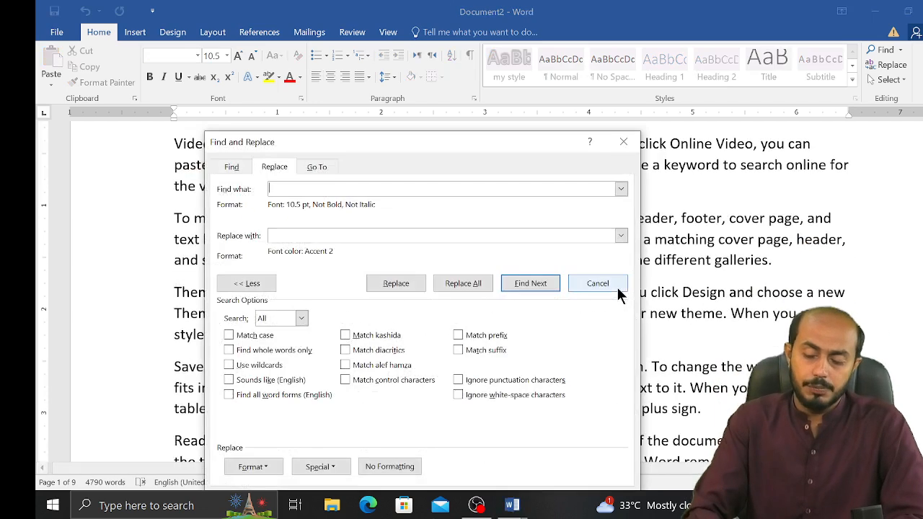
pyautogui.click(392, 466)
pyautogui.click(330, 236)
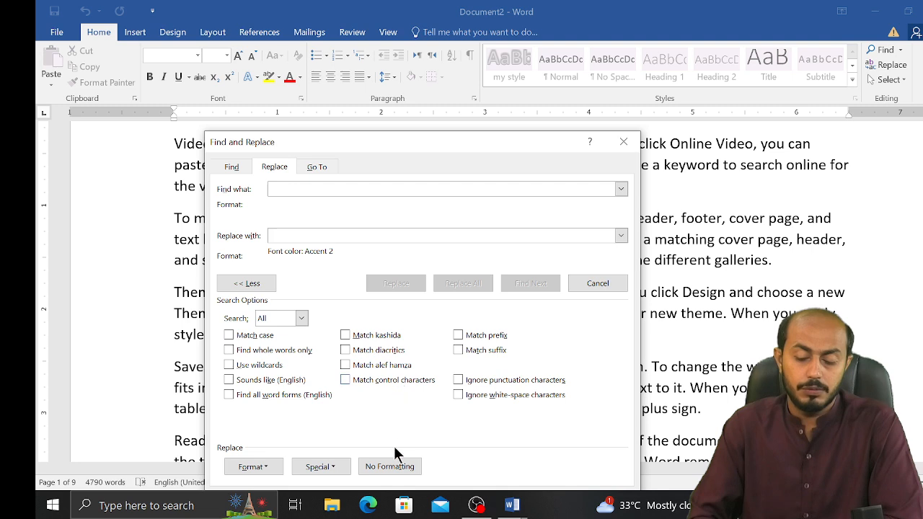
pyautogui.click(390, 467)
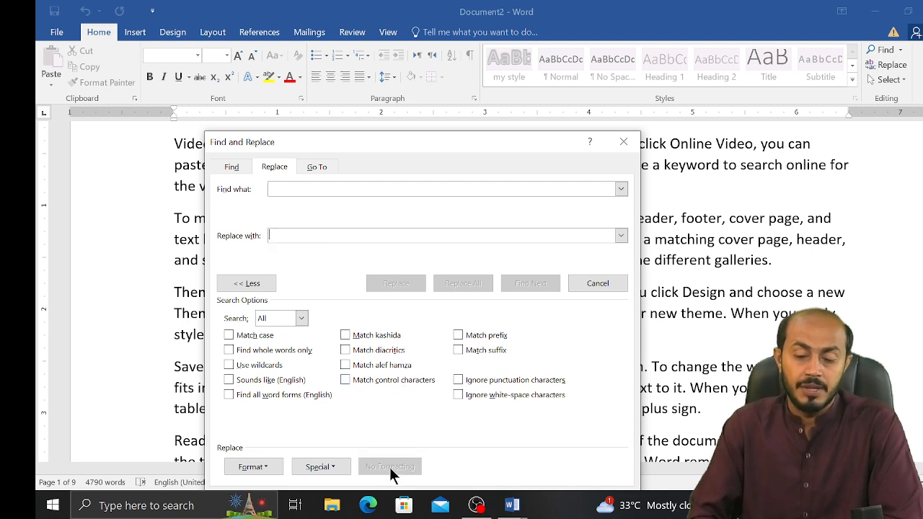
pyautogui.click(336, 188)
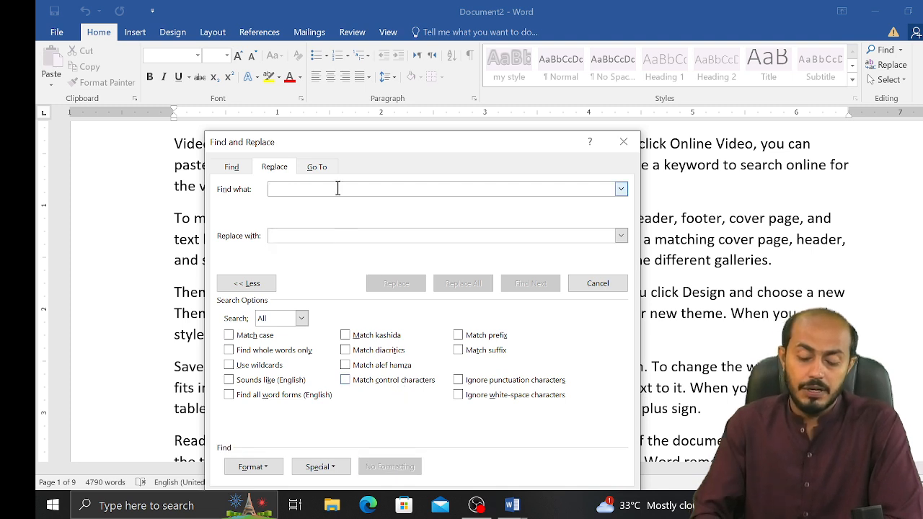
# Set the search text to "Chp *" and turn on wildcard matching, leaving the replacement text empty.
pyautogui.write('C')
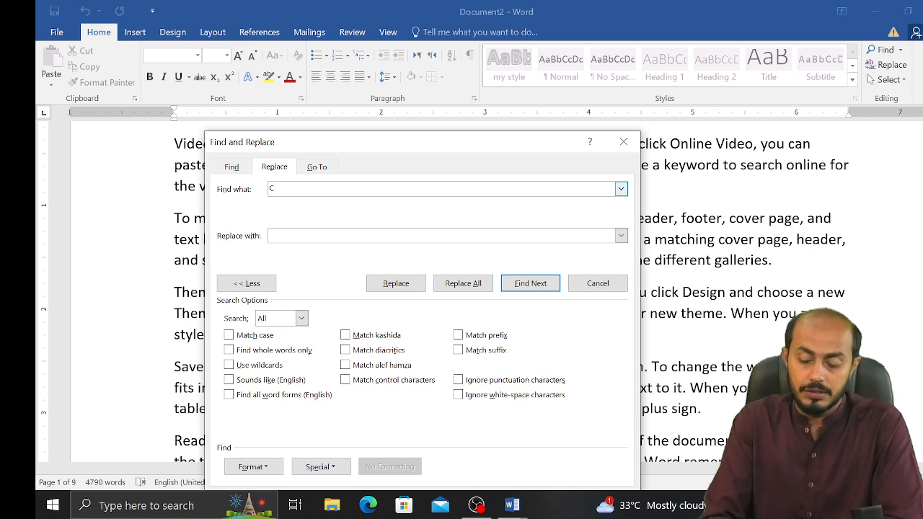
pyautogui.write('hp *')
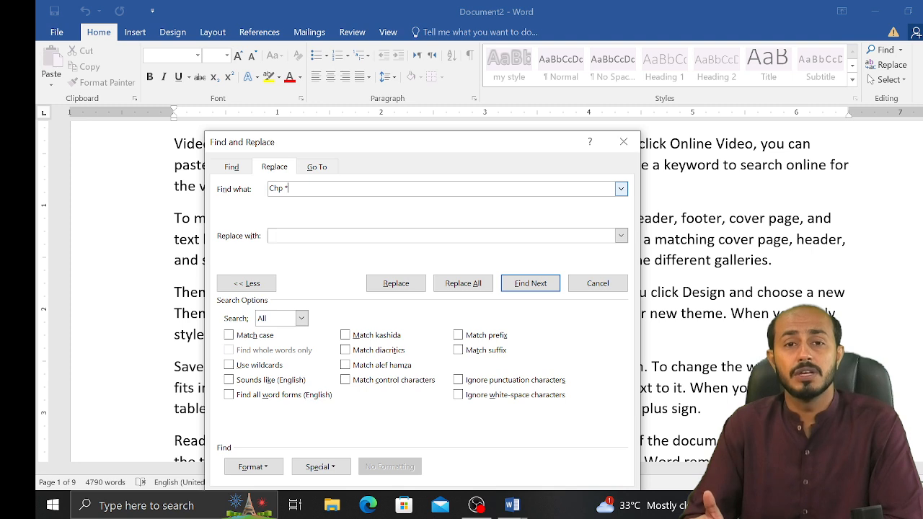
pyautogui.click(302, 234)
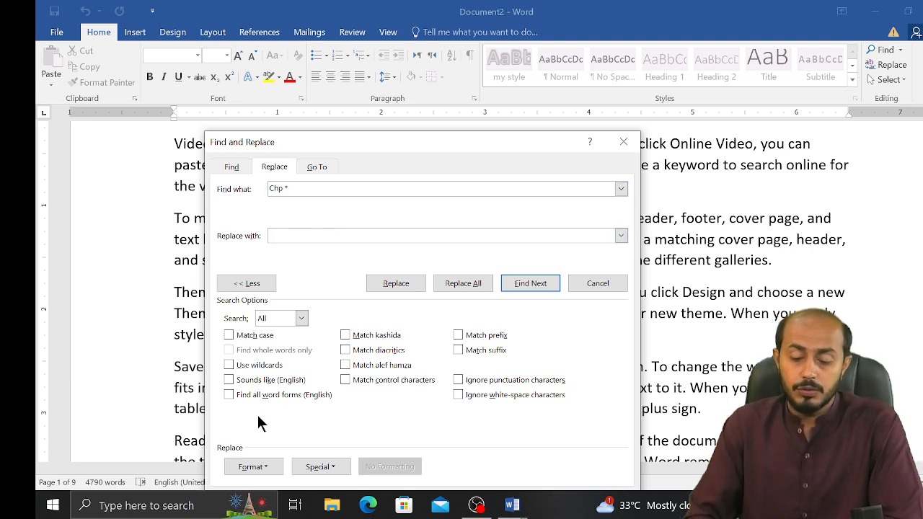
pyautogui.click(252, 469)
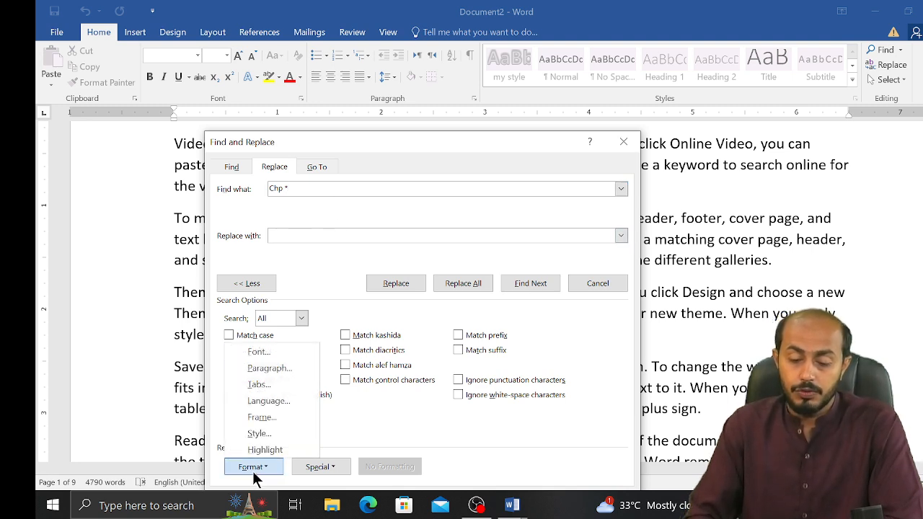
pyautogui.click(351, 431)
pyautogui.click(256, 366)
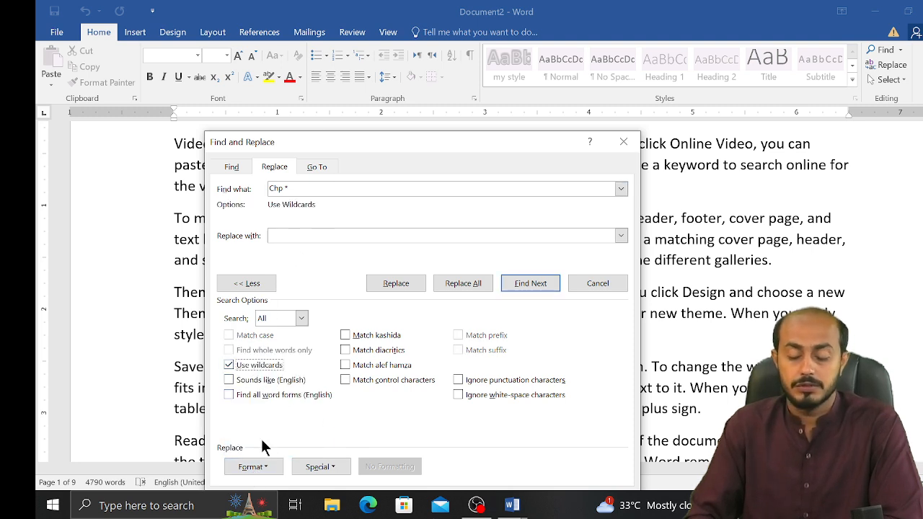
# Set the replacement formatting to the Heading 1 style.
pyautogui.click(261, 472)
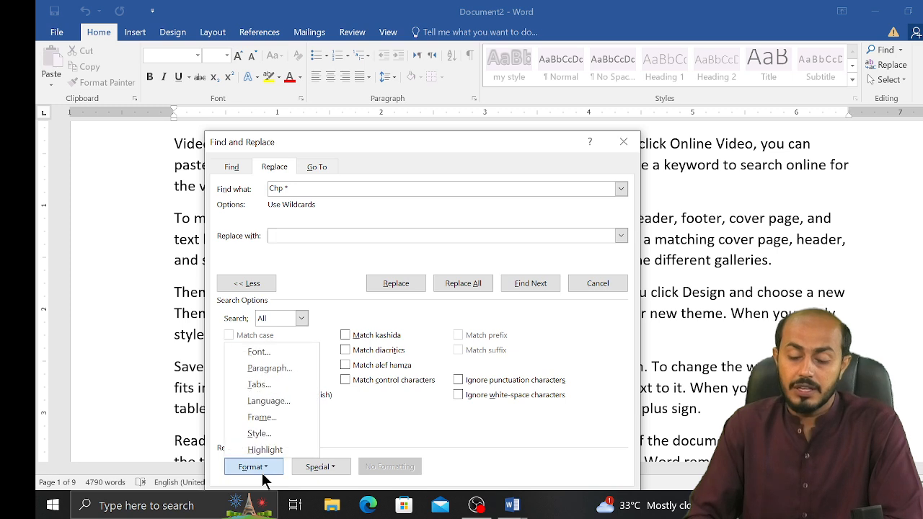
pyautogui.click(286, 433)
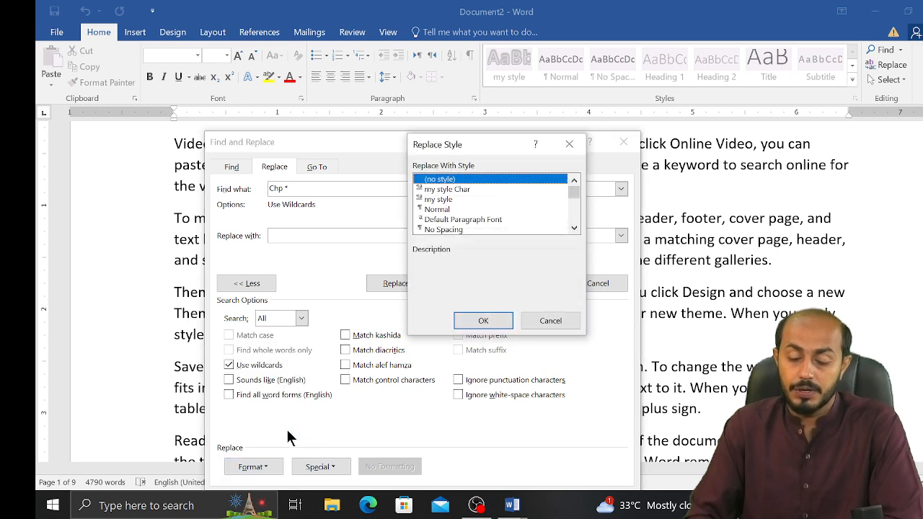
pyautogui.click(575, 211)
pyautogui.click(448, 189)
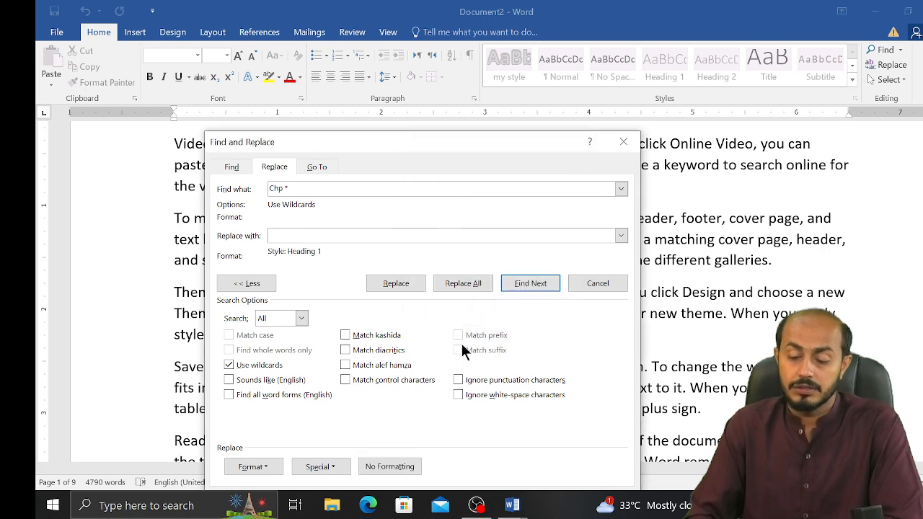
# Replace all matches in the document and close Find and Replace.
pyautogui.click(457, 285)
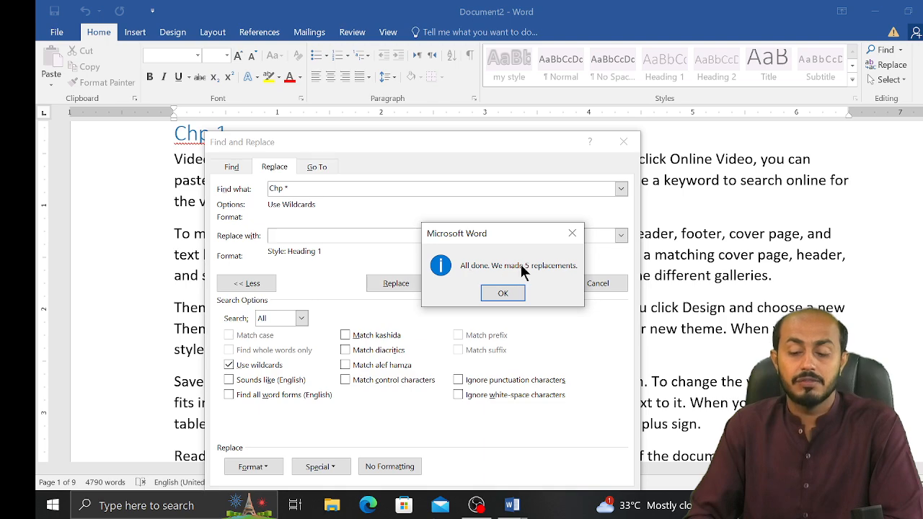
pyautogui.click(512, 291)
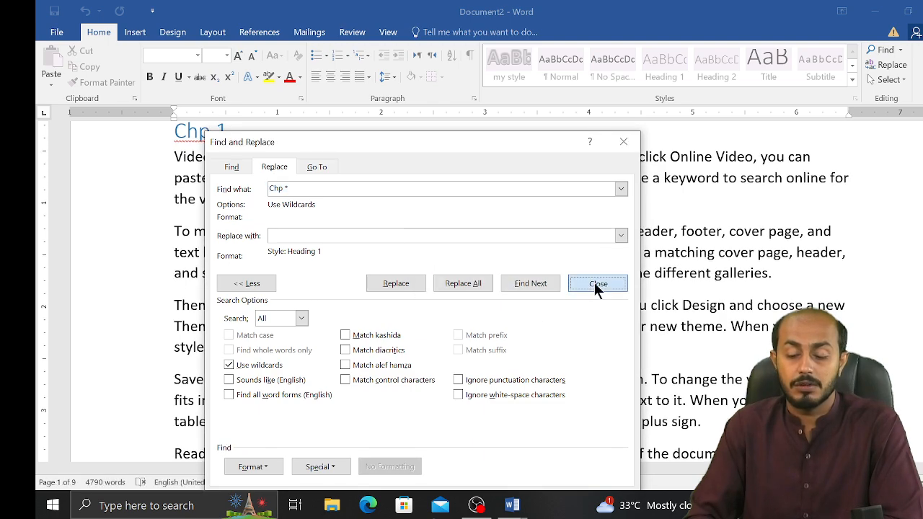
pyautogui.click(595, 283)
# Examine the chapter lines through the following pages to check their Heading 1 formatting.
pyautogui.press('Down')
pyautogui.press('Down')
pyautogui.press('Down')
pyautogui.press('Down')
pyautogui.press('Down')
pyautogui.press('Down')
pyautogui.press('Down')
pyautogui.press('Down')
pyautogui.press('Down')
pyautogui.press('Down')
pyautogui.press('Down')
pyautogui.press('Down')
pyautogui.press('Down')
pyautogui.press('Down')
pyautogui.press('Down')
pyautogui.press('Down')
pyautogui.press('Down')
pyautogui.press('Down')
pyautogui.press('Down')
pyautogui.press('Down')
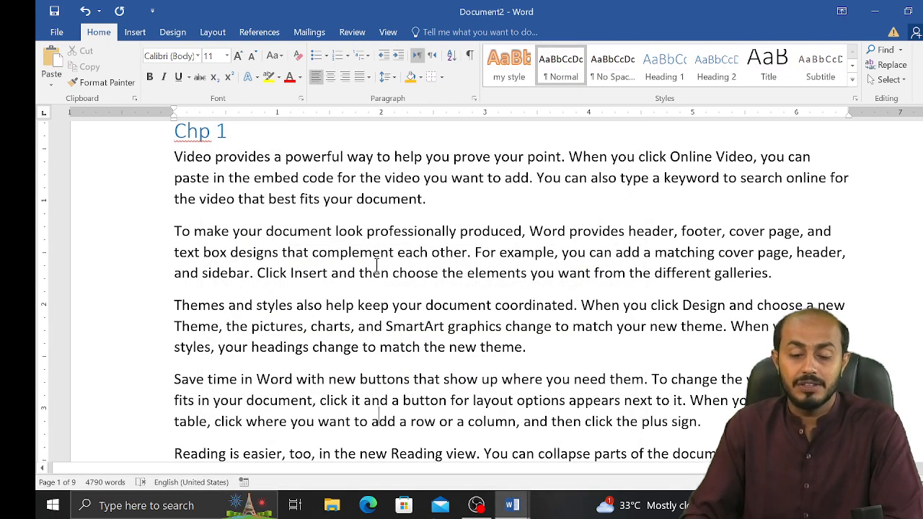
pyautogui.press('Down')
pyautogui.press('Down')
pyautogui.press('Down')
pyautogui.press('Down')
pyautogui.press('Down')
pyautogui.press('Down')
pyautogui.press('Down')
pyautogui.press('Down')
pyautogui.press('Down')
pyautogui.press('Down')
pyautogui.press('Down')
pyautogui.press('Down')
pyautogui.press('Down')
pyautogui.press('Down')
pyautogui.press('Down')
pyautogui.press('Down')
pyautogui.press('Down')
pyautogui.press('Down')
pyautogui.press('Down')
pyautogui.press('Down')
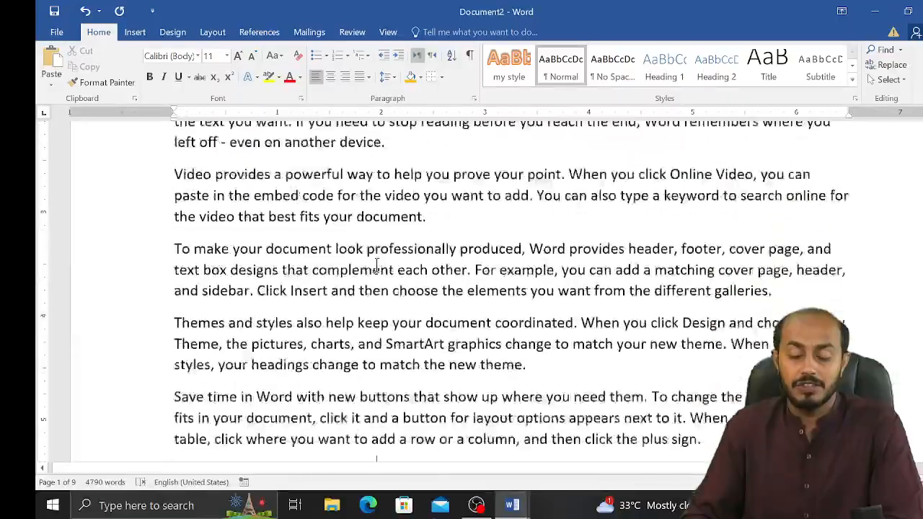
pyautogui.press('Down')
pyautogui.press('Down')
pyautogui.press('Down')
pyautogui.press('Down')
pyautogui.press('Down')
pyautogui.press('Down')
pyautogui.press('Down')
pyautogui.press('Down')
pyautogui.press('Down')
pyautogui.press('Down')
pyautogui.press('Down')
pyautogui.press('Down')
pyautogui.press('Down')
pyautogui.press('Down')
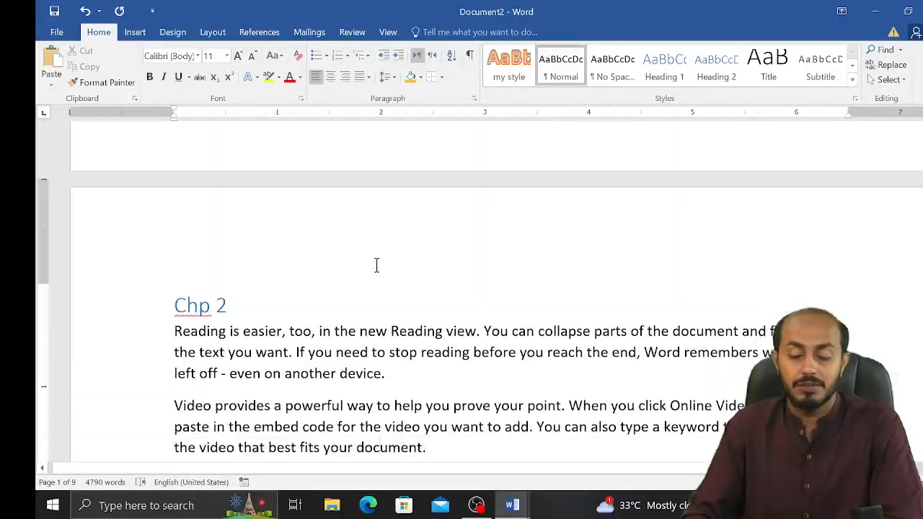
pyautogui.press('Down')
pyautogui.press('Down')
pyautogui.press('Down')
pyautogui.press('Down')
pyautogui.press('Down')
pyautogui.press('Down')
pyautogui.press('Down')
pyautogui.press('Down')
pyautogui.press('Down')
pyautogui.press('Down')
pyautogui.press('Down')
pyautogui.press('Down')
pyautogui.press('Down')
pyautogui.press('Down')
pyautogui.press('Down')
pyautogui.press('Down')
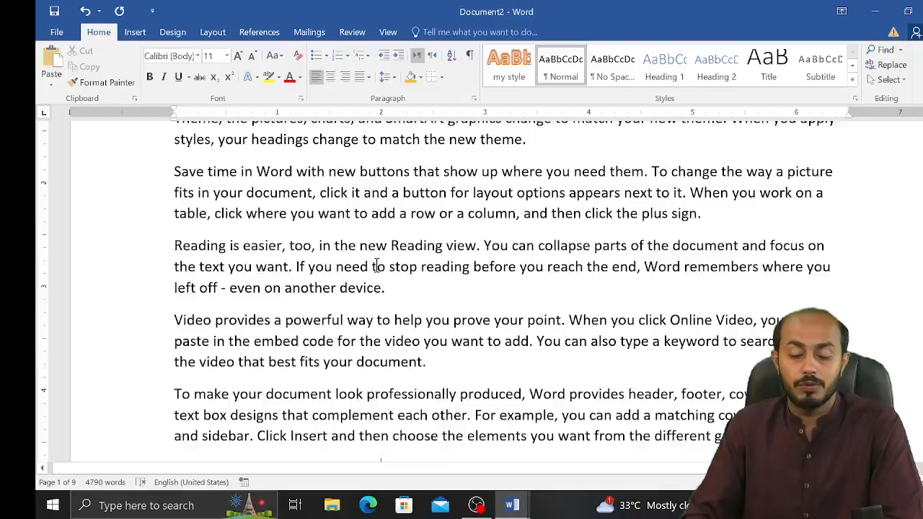
pyautogui.press('Down')
pyautogui.press('Down')
pyautogui.press('Down')
pyautogui.press('Down')
pyautogui.press('Down')
pyautogui.press('Down')
pyautogui.press('Down')
pyautogui.press('Down')
pyautogui.press('Down')
pyautogui.press('Down')
pyautogui.press('Down')
pyautogui.press('Down')
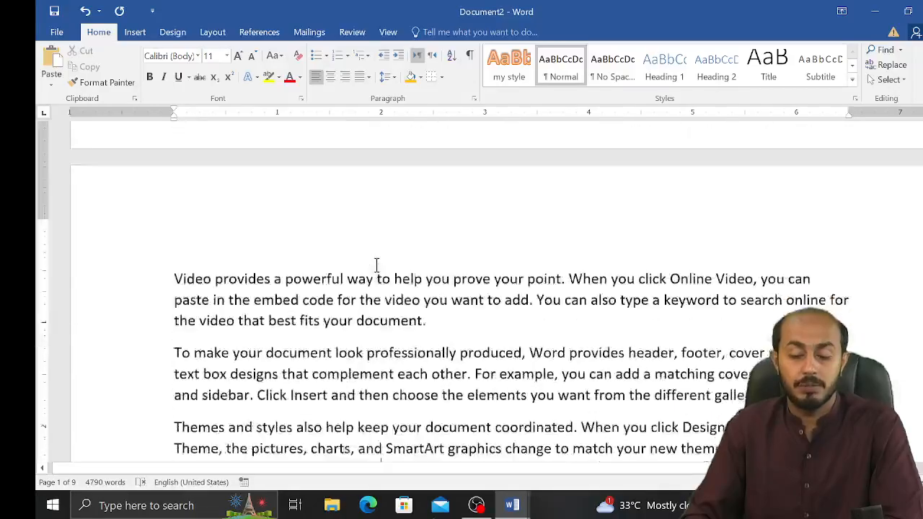